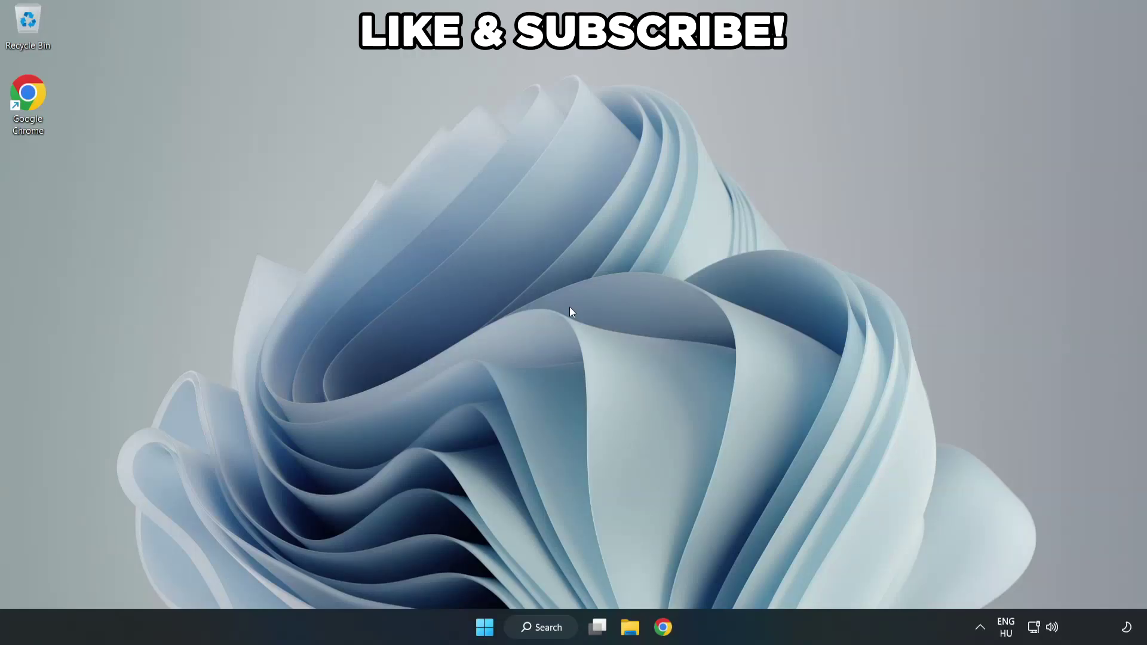
- Search Windows for 'edit power plan'
click(550, 635)
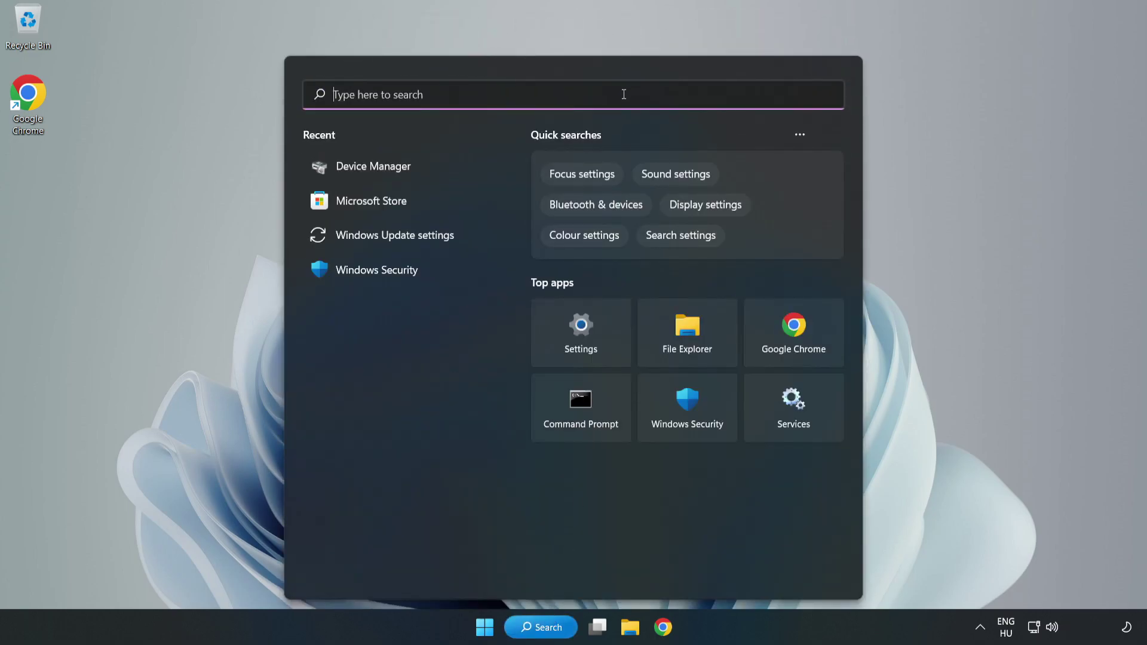
text(edit )
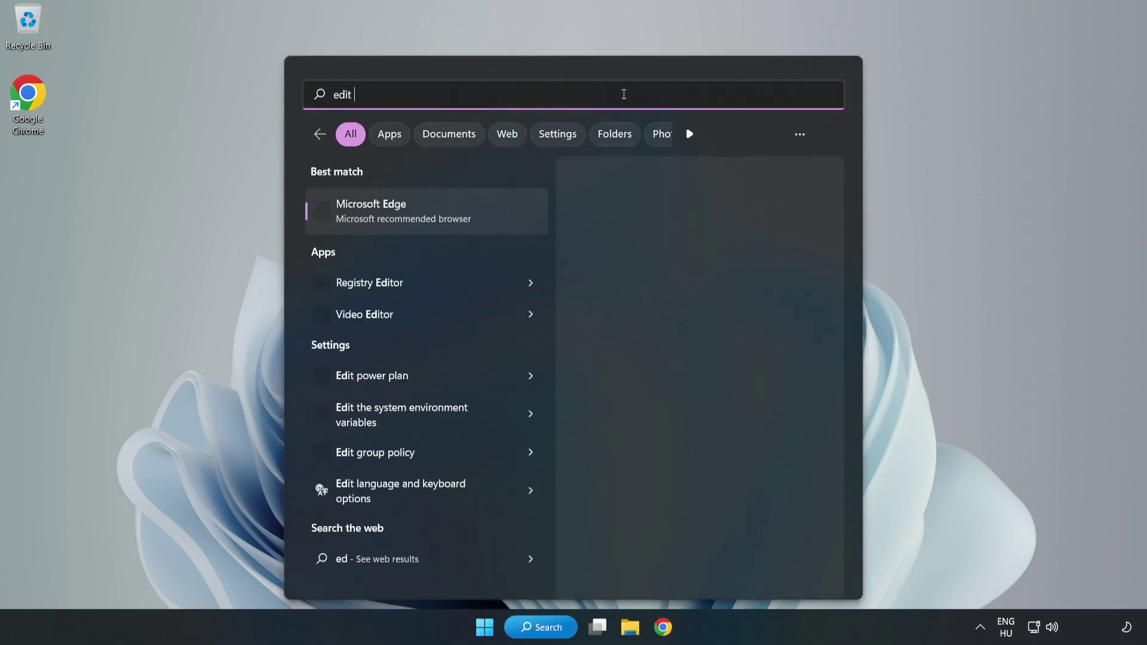
text(power pla)
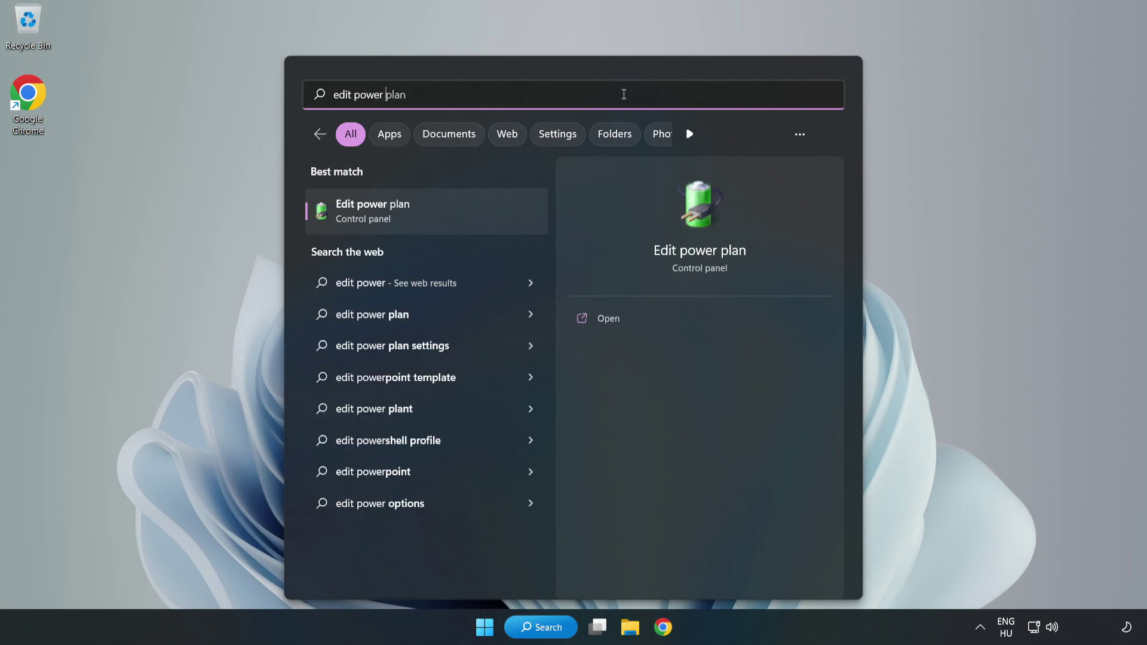
text(n)
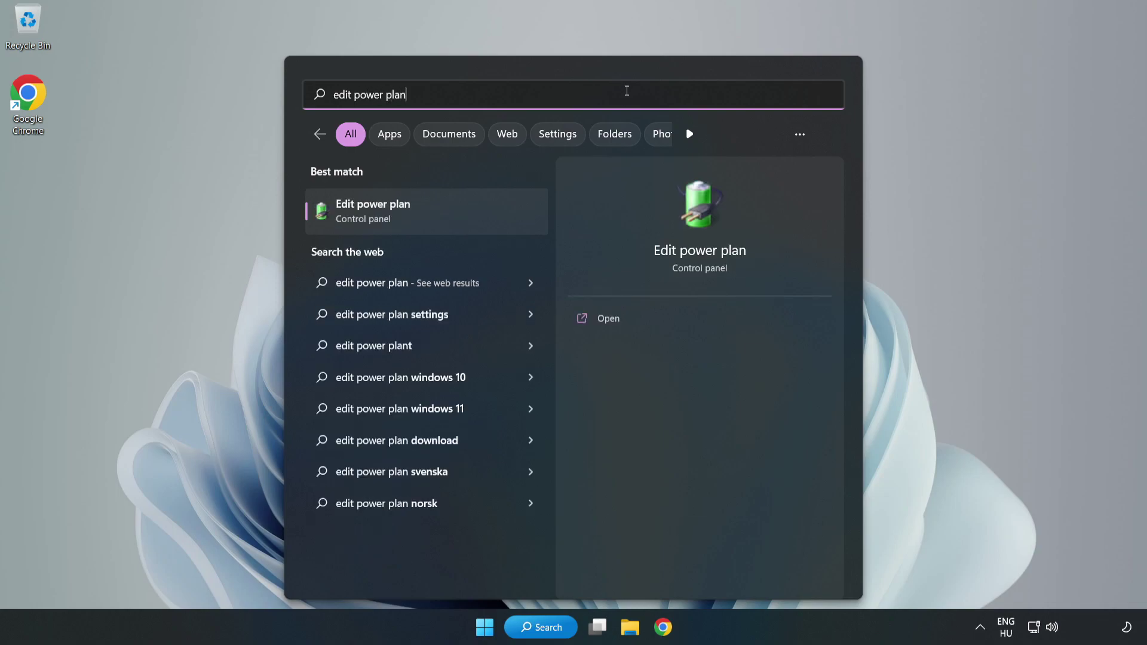
- Make High performance the active power plan instead of Balanced, then close Power Options
click(435, 217)
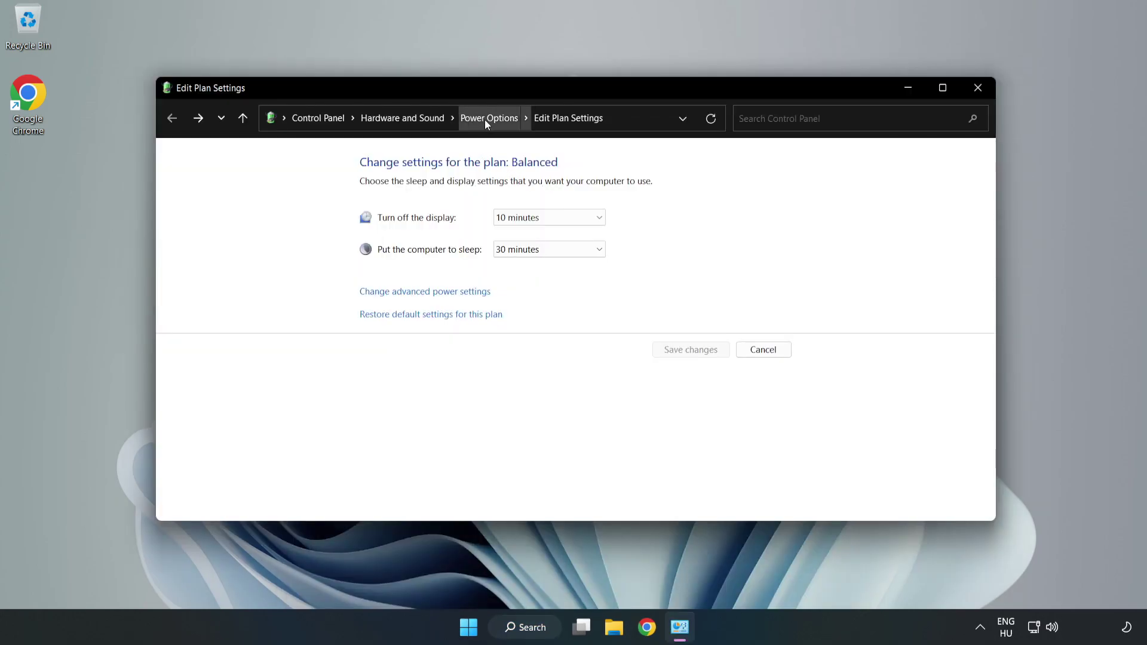
click(485, 120)
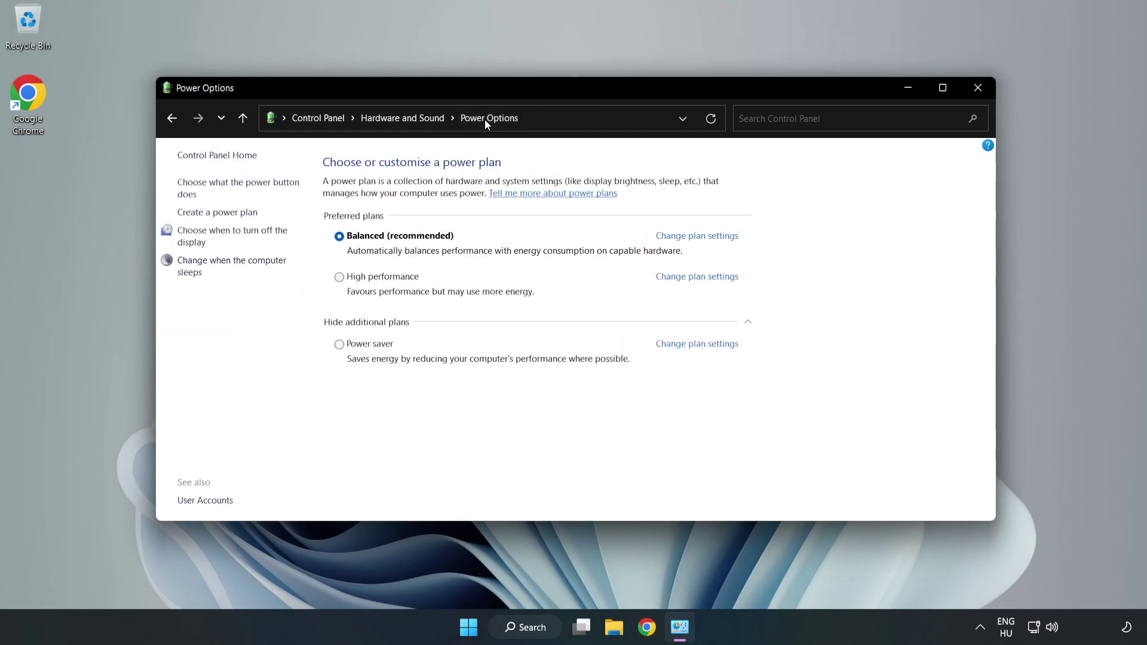
click(377, 280)
click(975, 96)
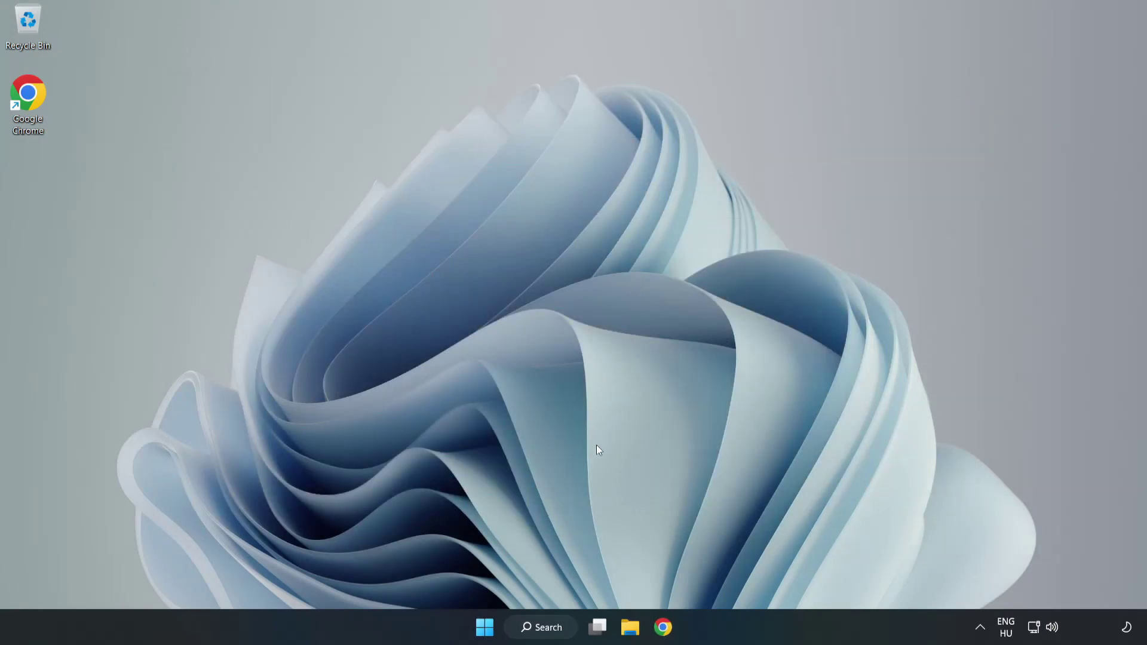
- Search Windows for 'device manager'
click(557, 629)
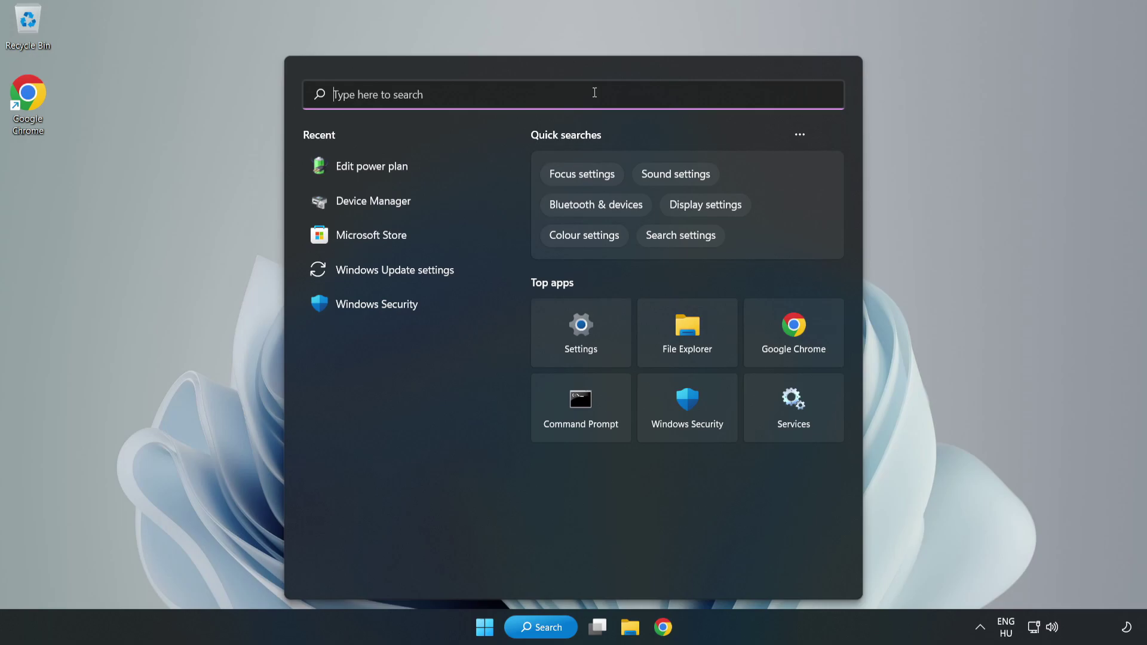
text(device mana)
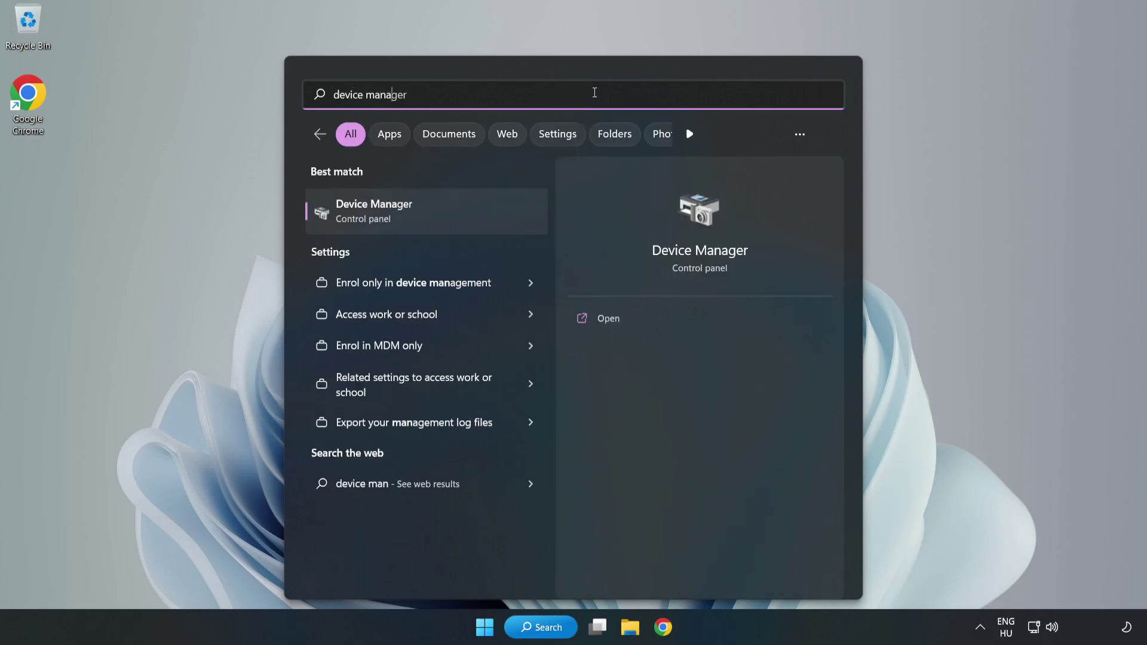
text(ger)
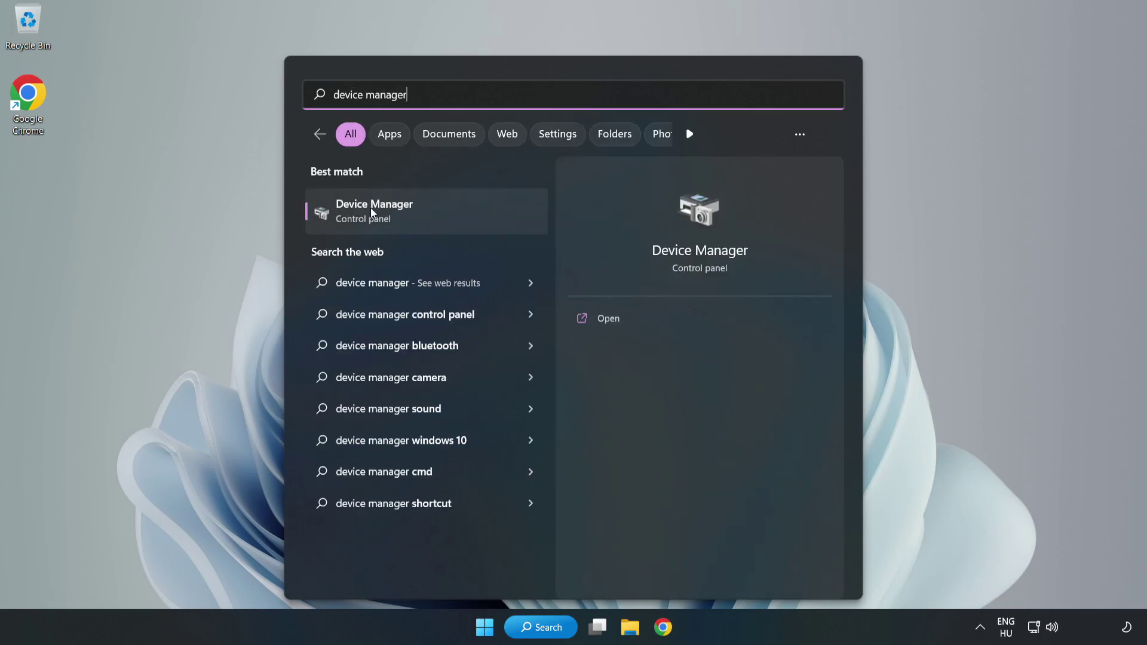
- Open Device Manager, expand Display adapters and bring up the VMware SVGA 3D context menu
click(417, 212)
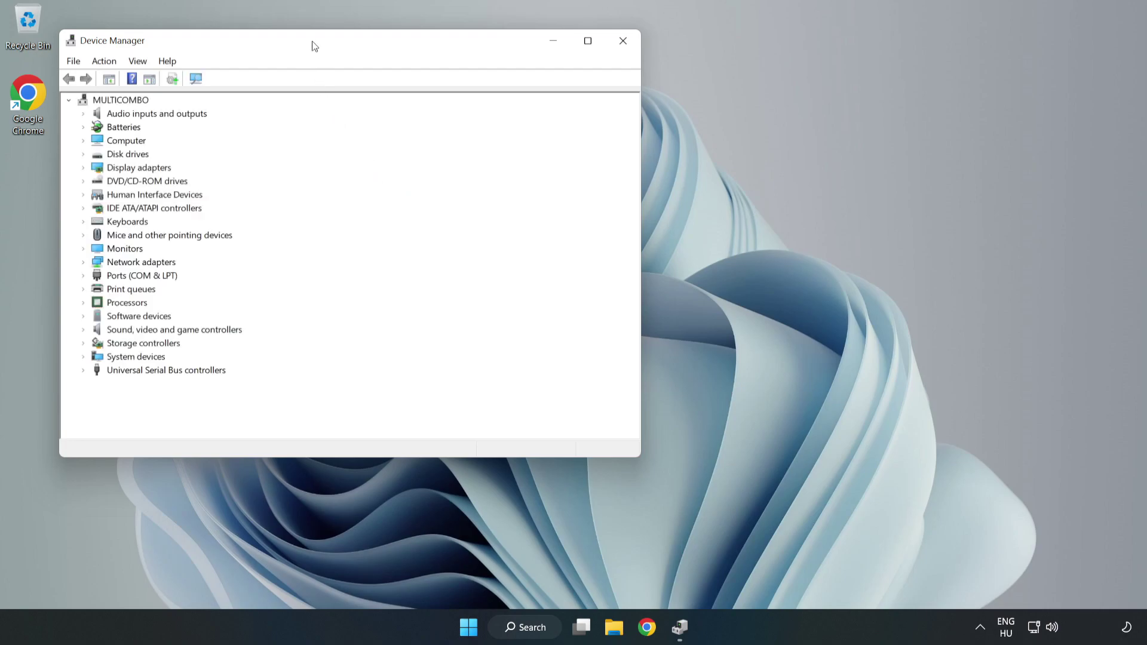
drag(314, 46, 529, 115)
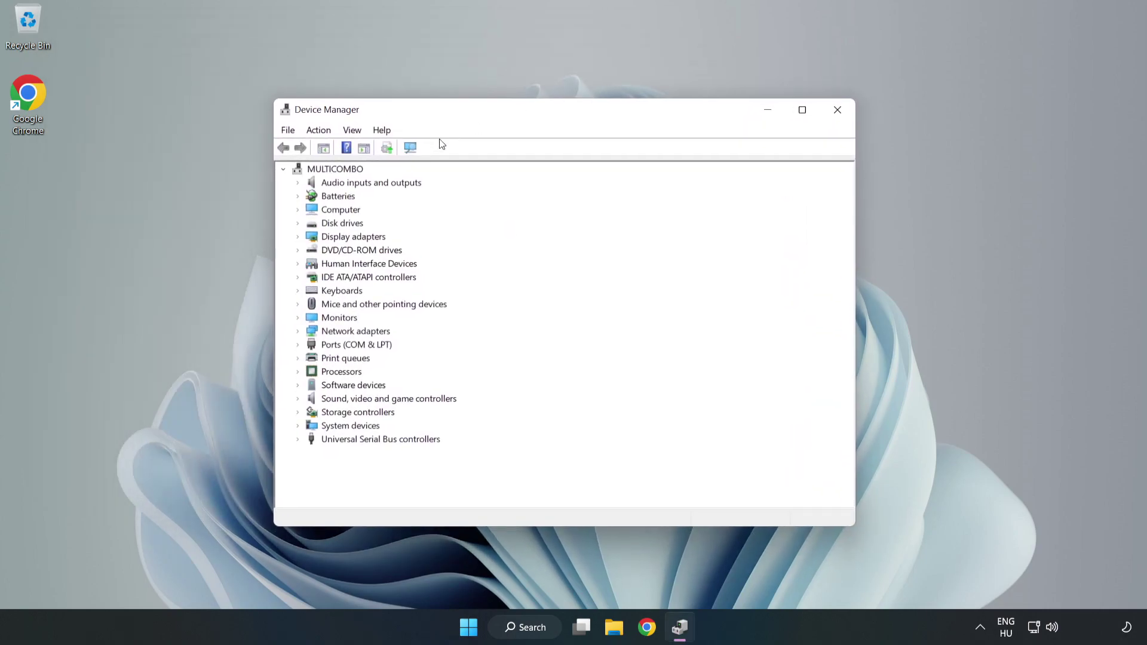
click(335, 237)
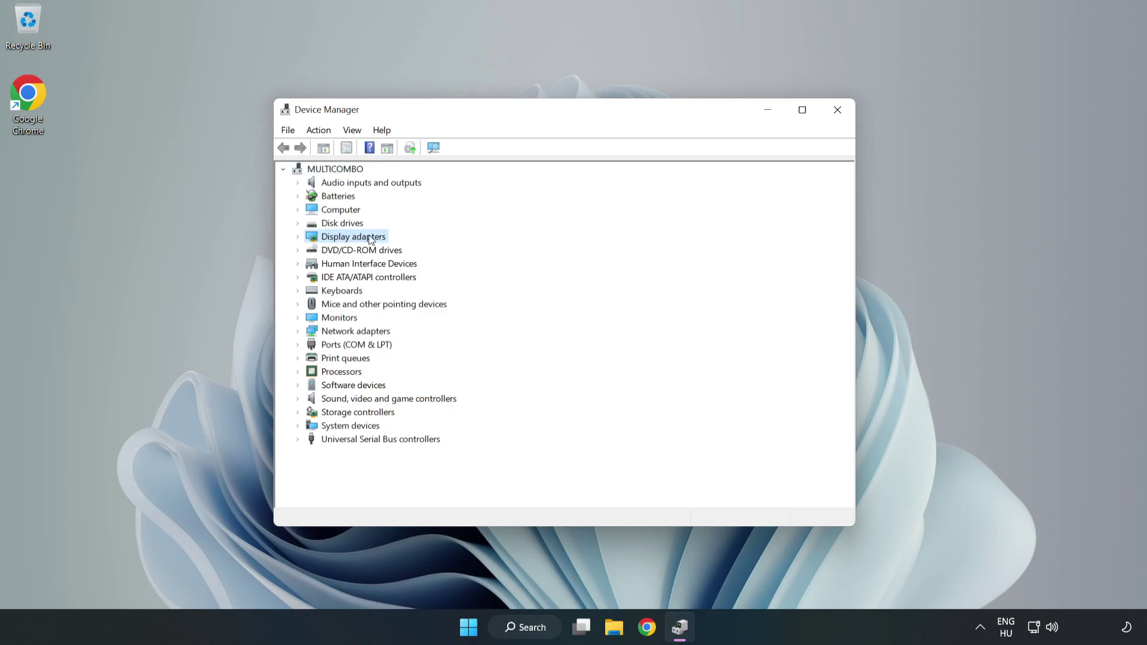
click(298, 238)
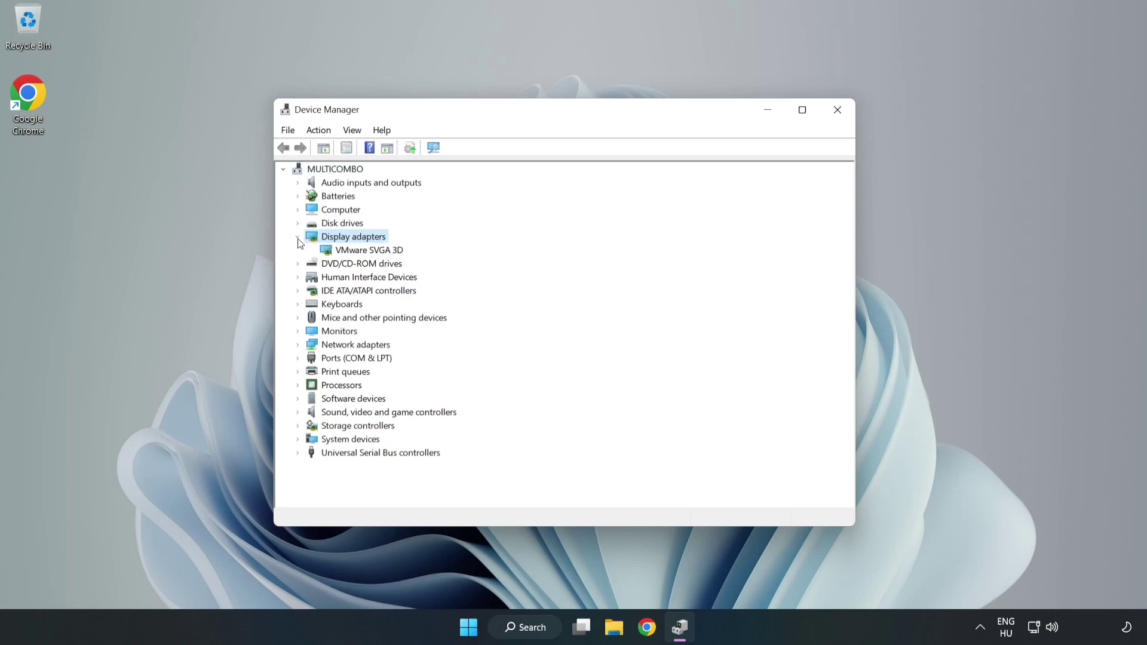
click(336, 251)
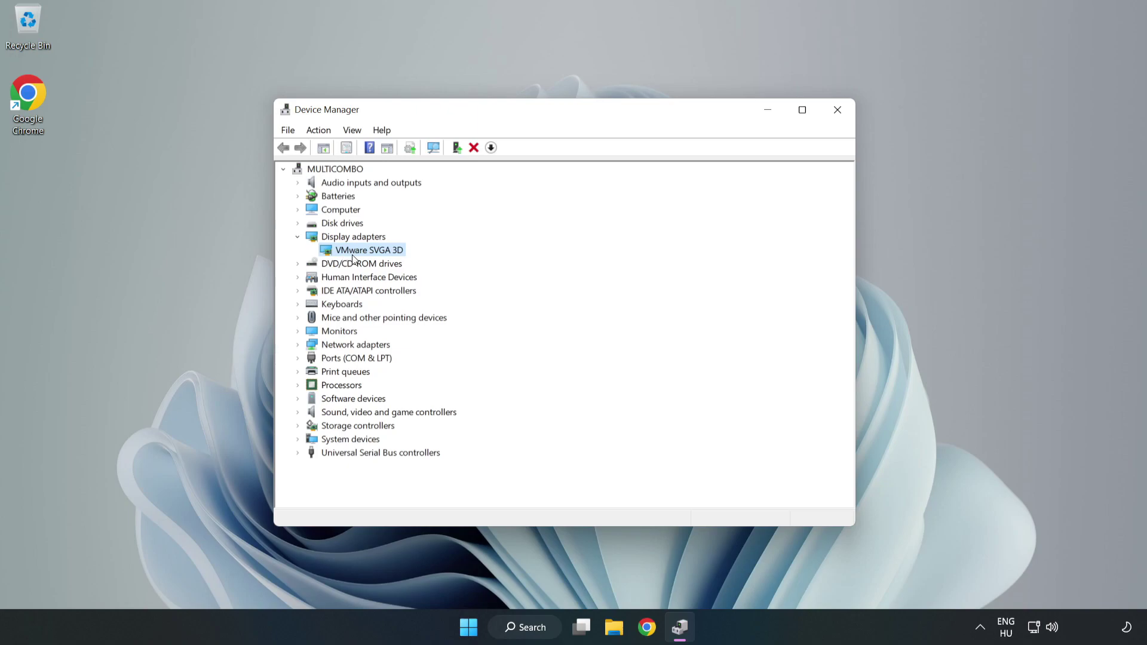
right_click(366, 251)
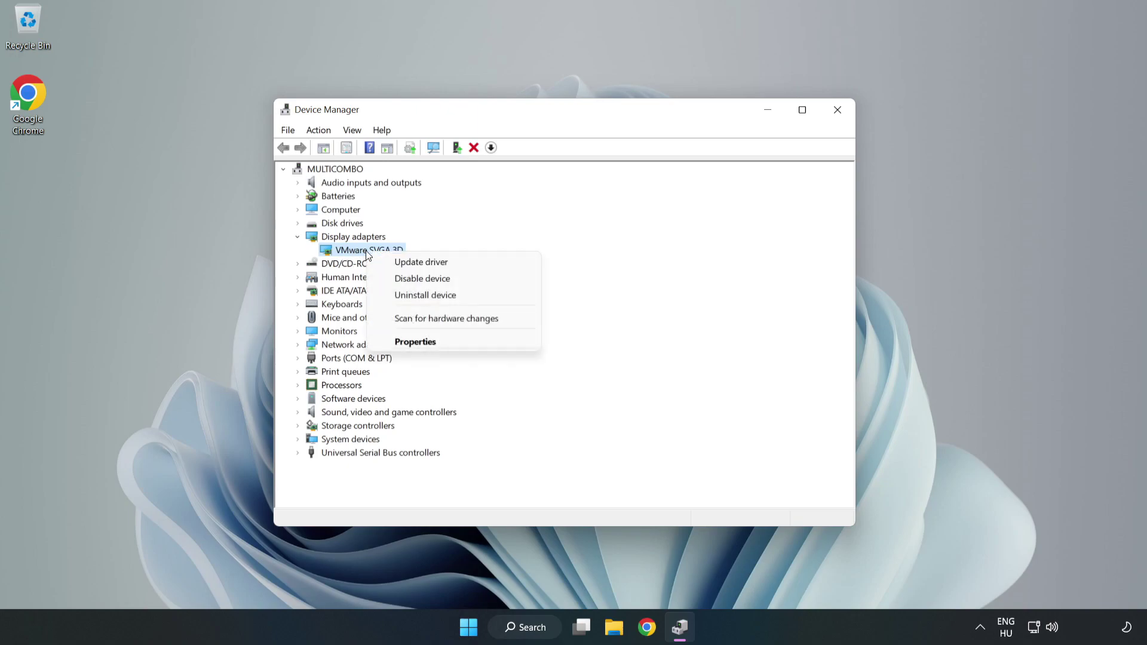
- Auto-search for a VMware SVGA 3D driver update, confirm it's current, and close Device Manager
click(433, 267)
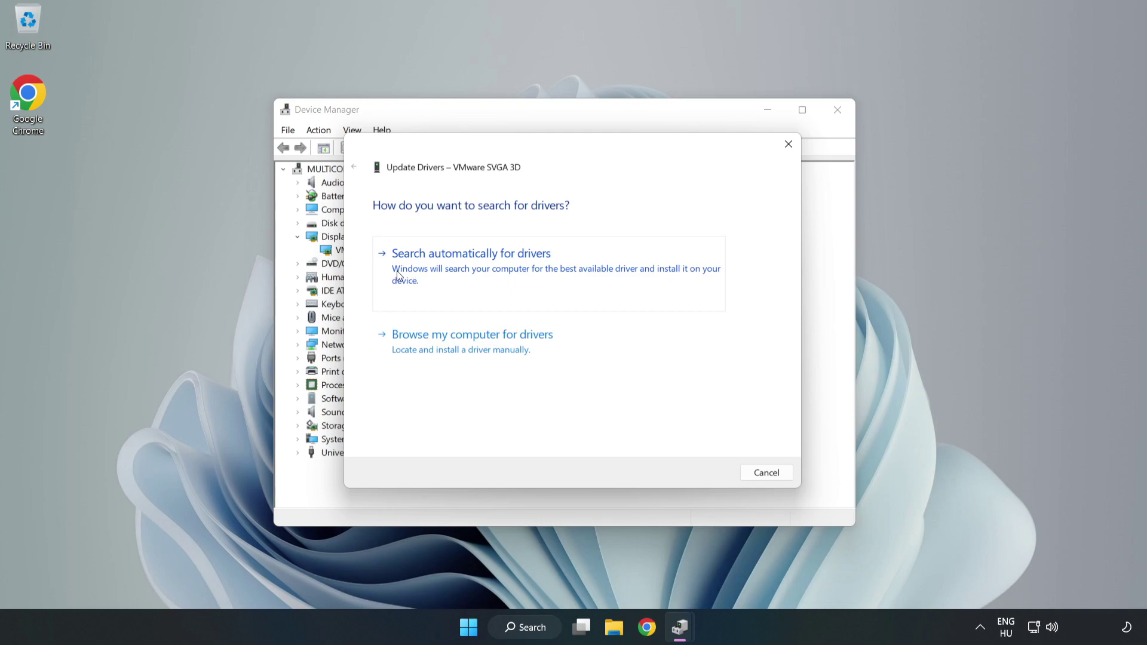
click(473, 272)
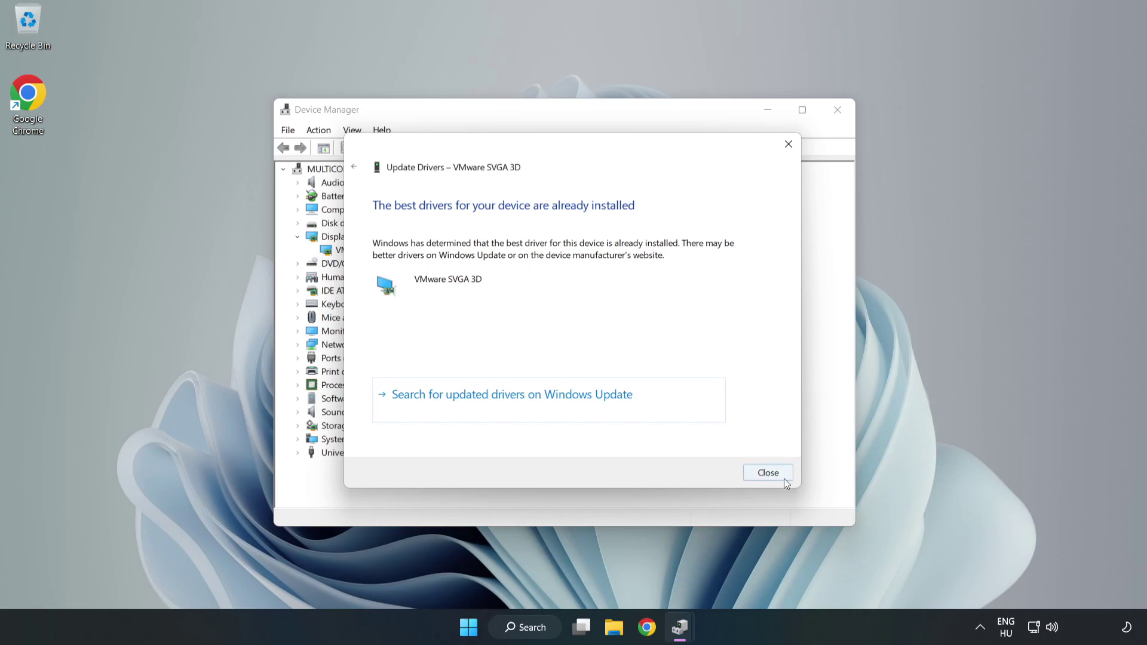
click(769, 473)
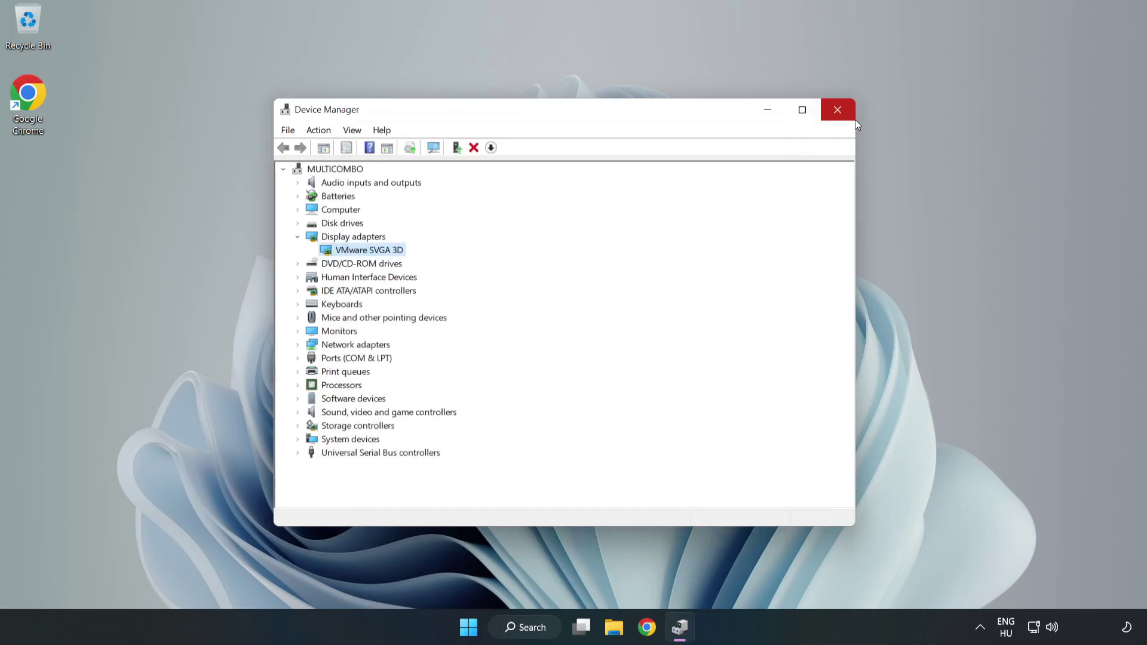
click(838, 111)
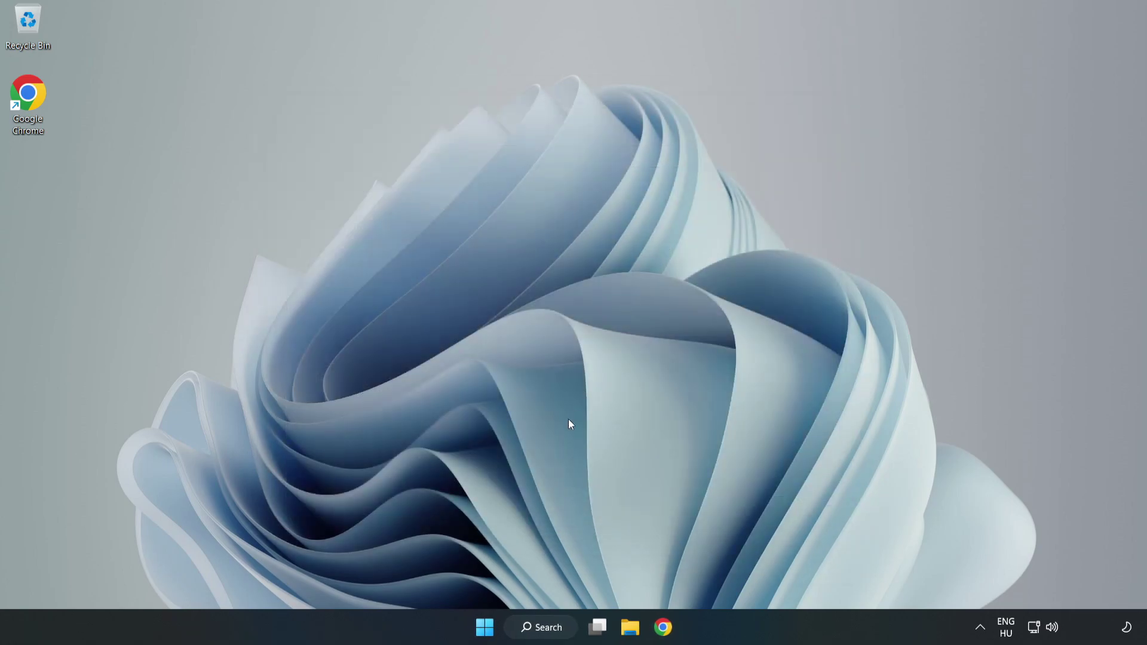
- Search for 'game mode' and open the Gaming › Game Mode settings page
click(558, 632)
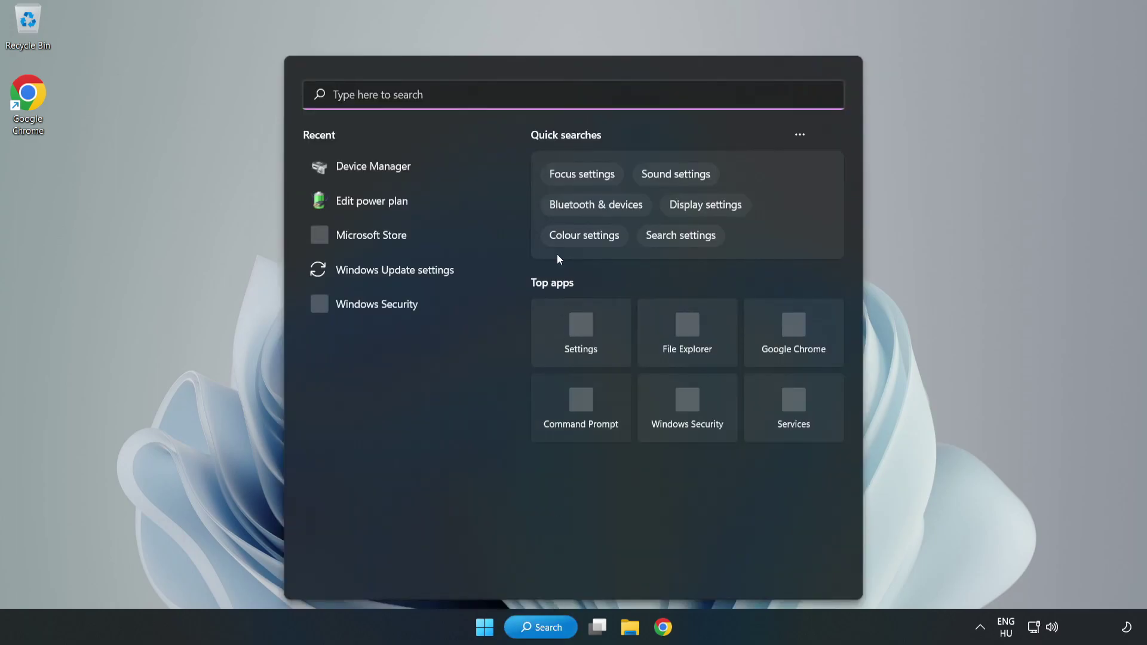
text(game mode)
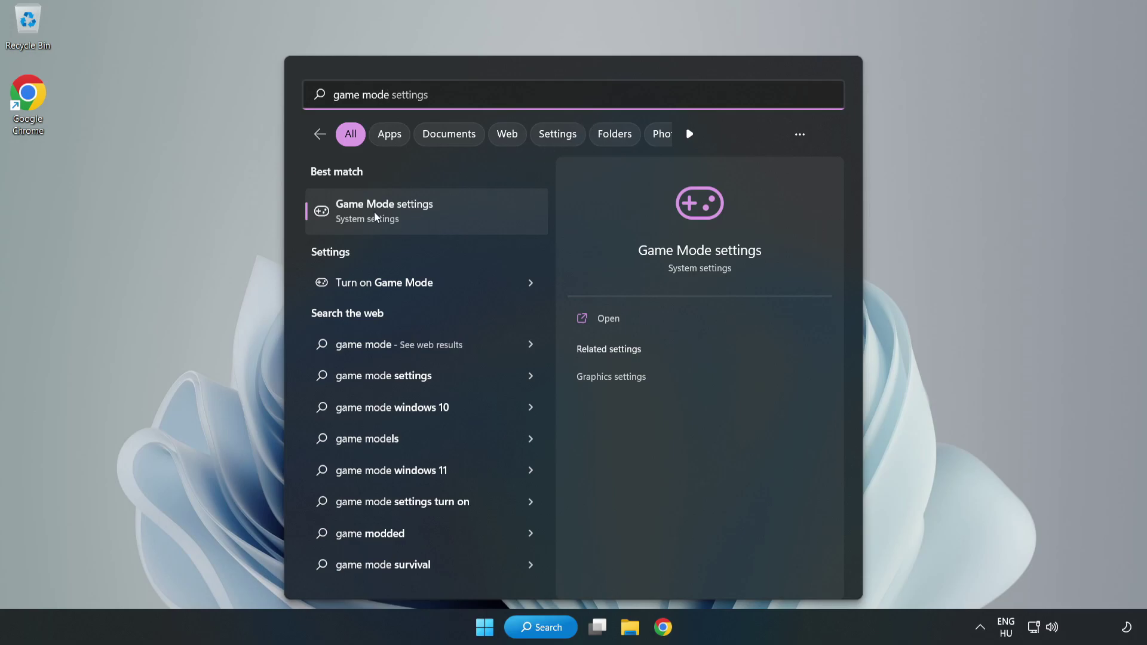
click(410, 215)
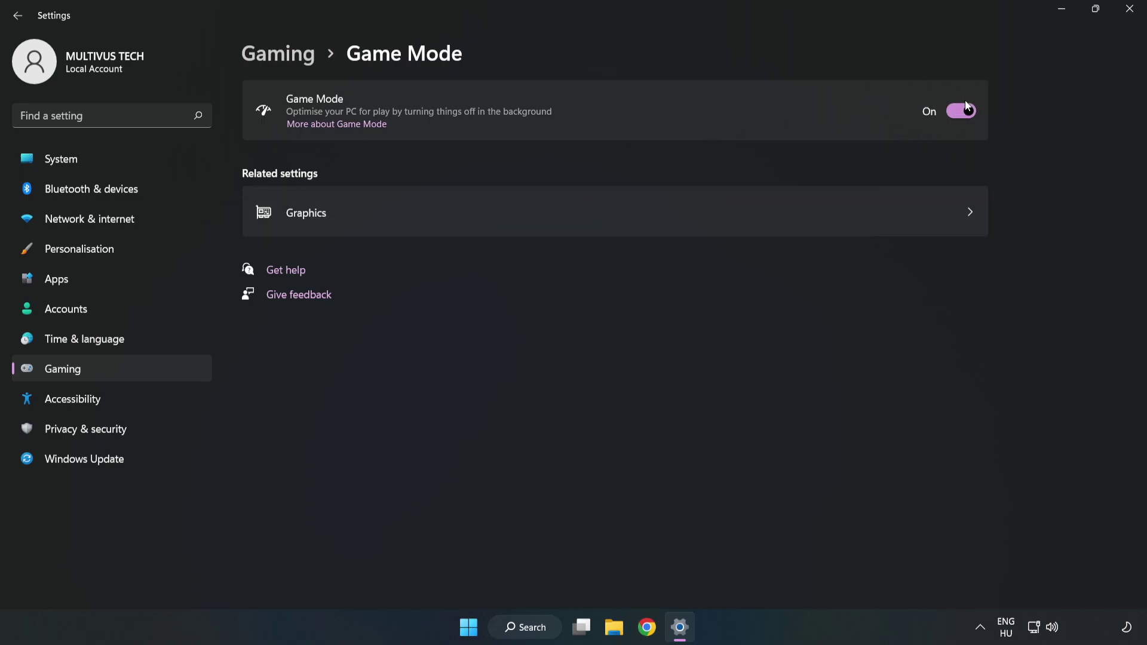
- Turn off opening Xbox Game Bar with a controller button, then close Settings
click(293, 63)
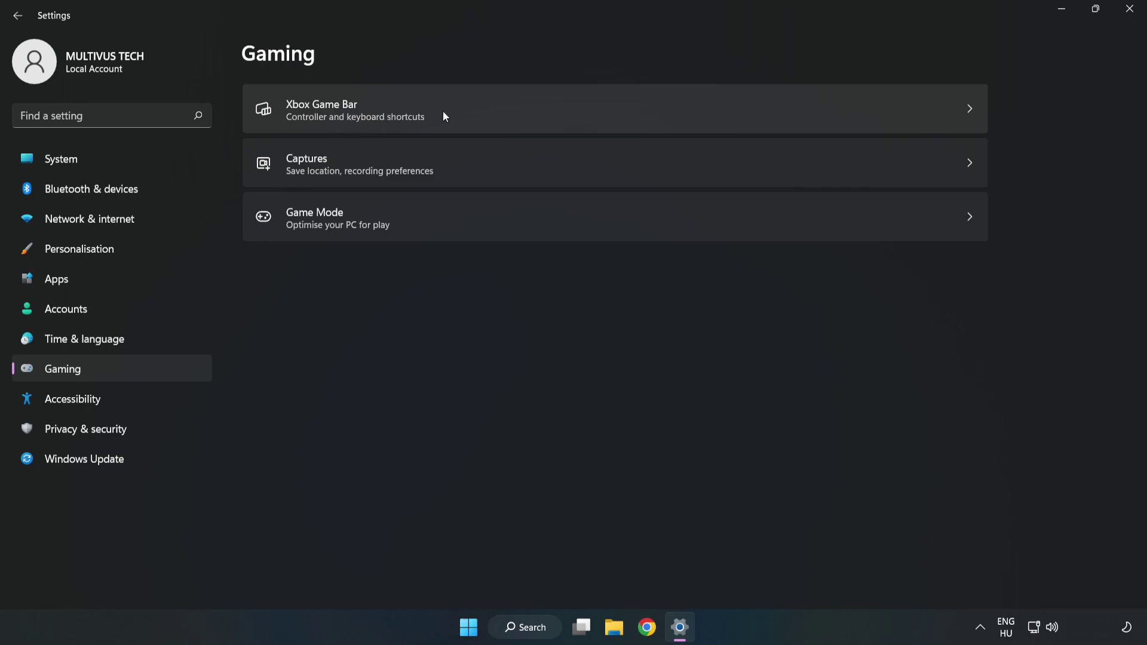
click(486, 109)
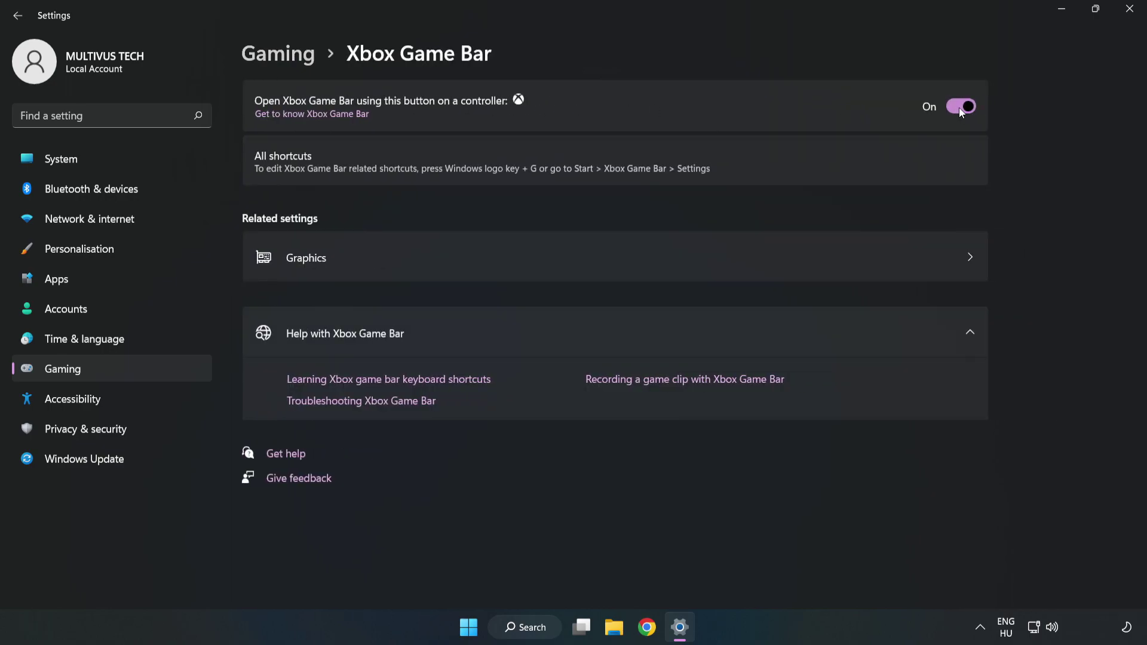
click(960, 108)
click(1131, 18)
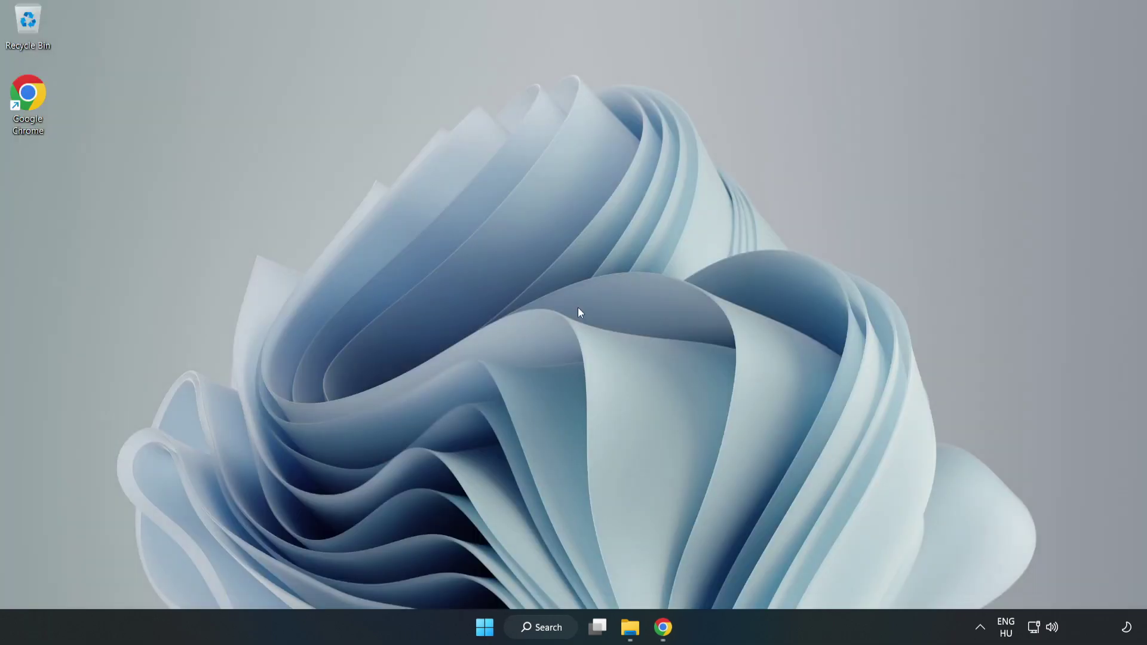
- Launch Task Manager from the Start button's quick-link menu
right_click(489, 634)
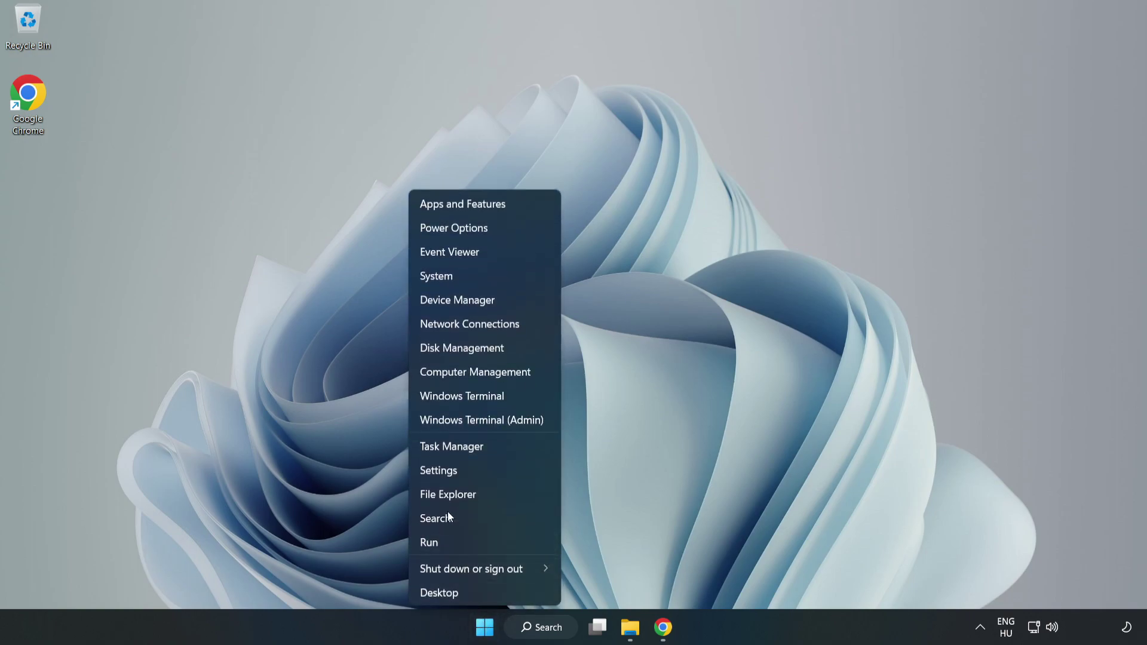
click(502, 447)
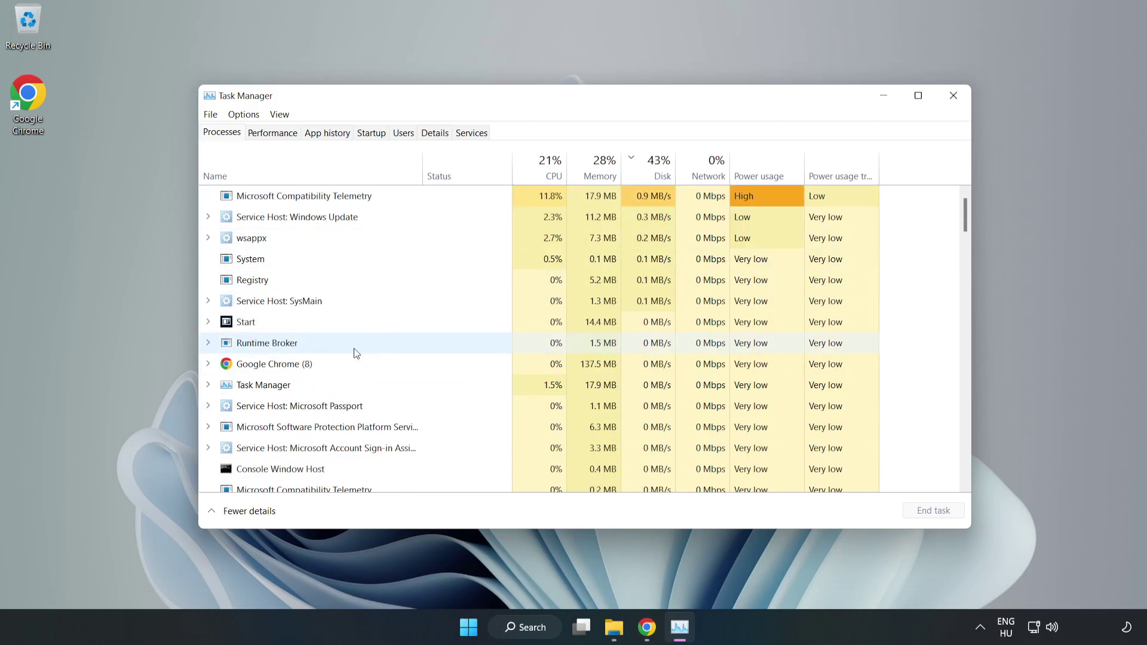
- End the Google Chrome (8) process group and show the Startup apps list
click(310, 365)
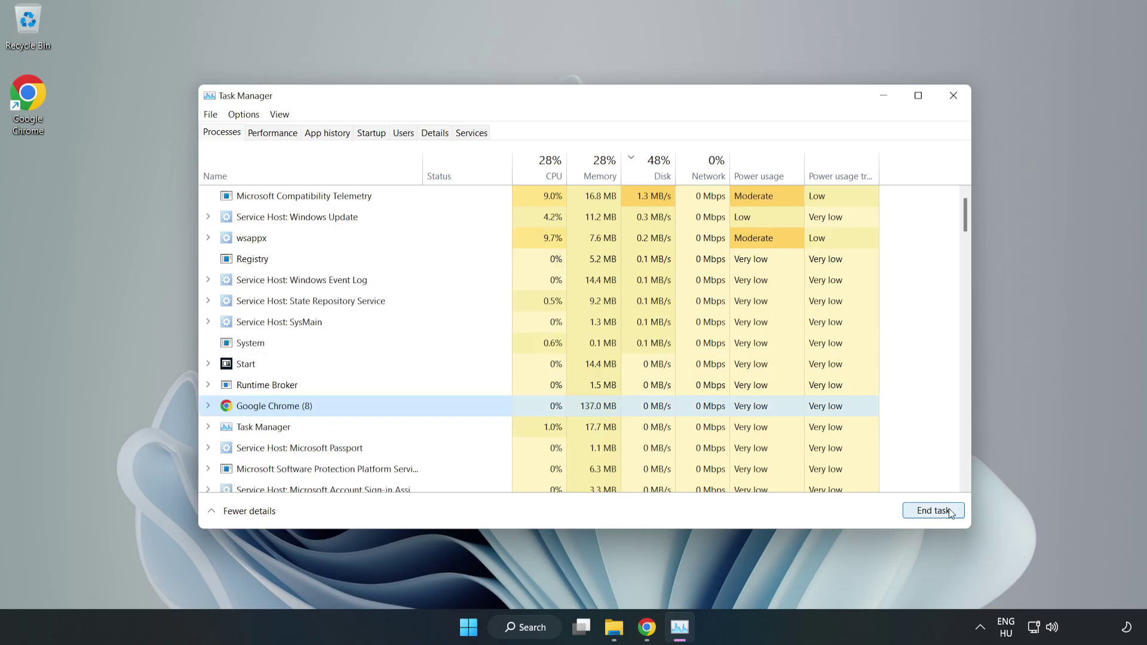
click(927, 512)
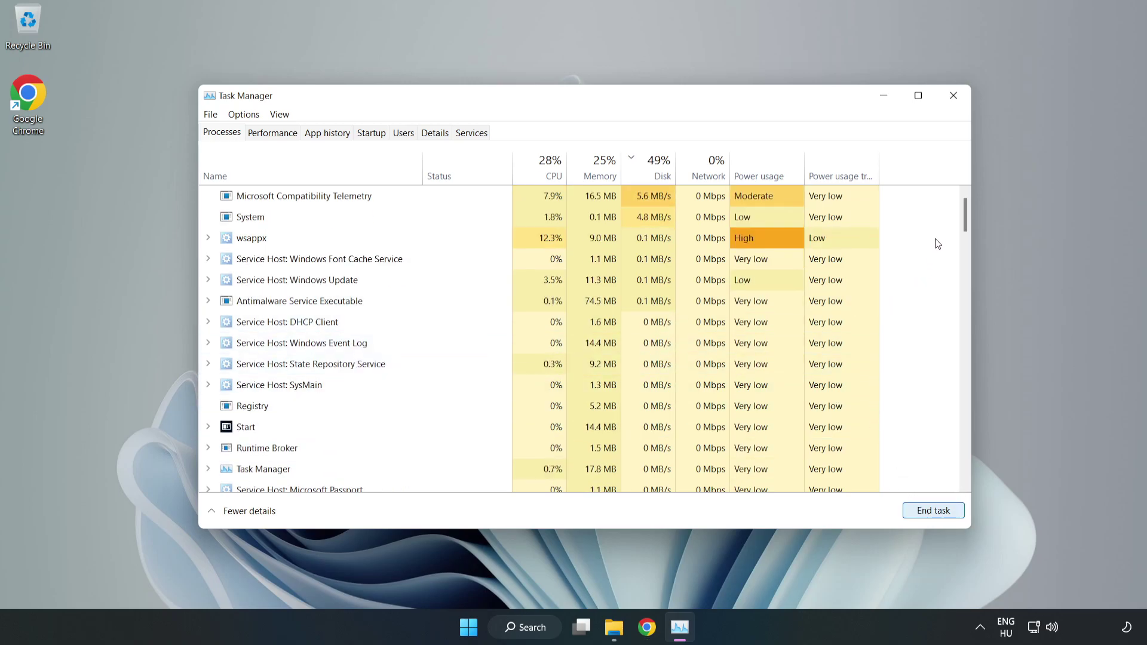
drag(969, 218, 943, 192)
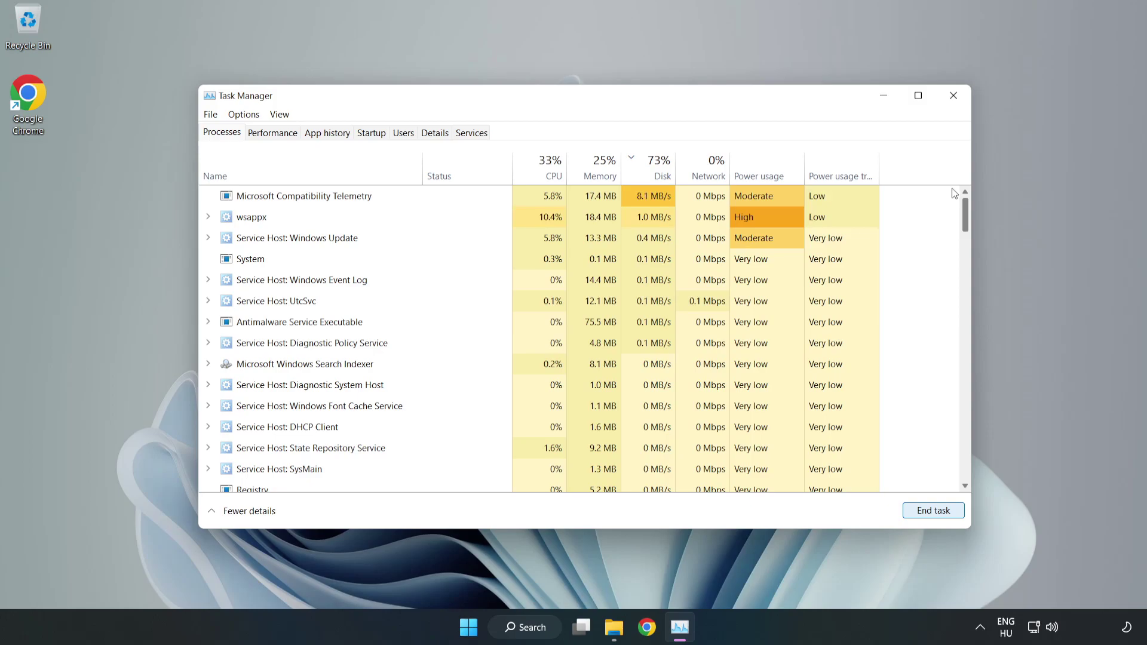
click(378, 136)
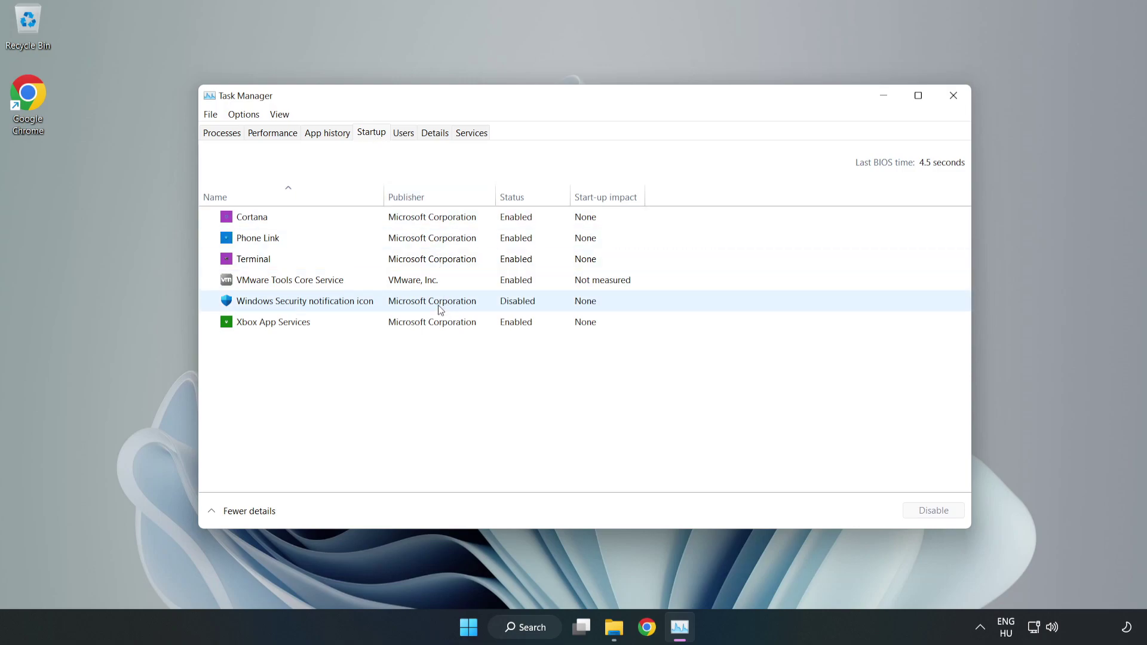
- Disable Cortana, Phone Link, Terminal and Xbox App Services as startup apps
click(433, 217)
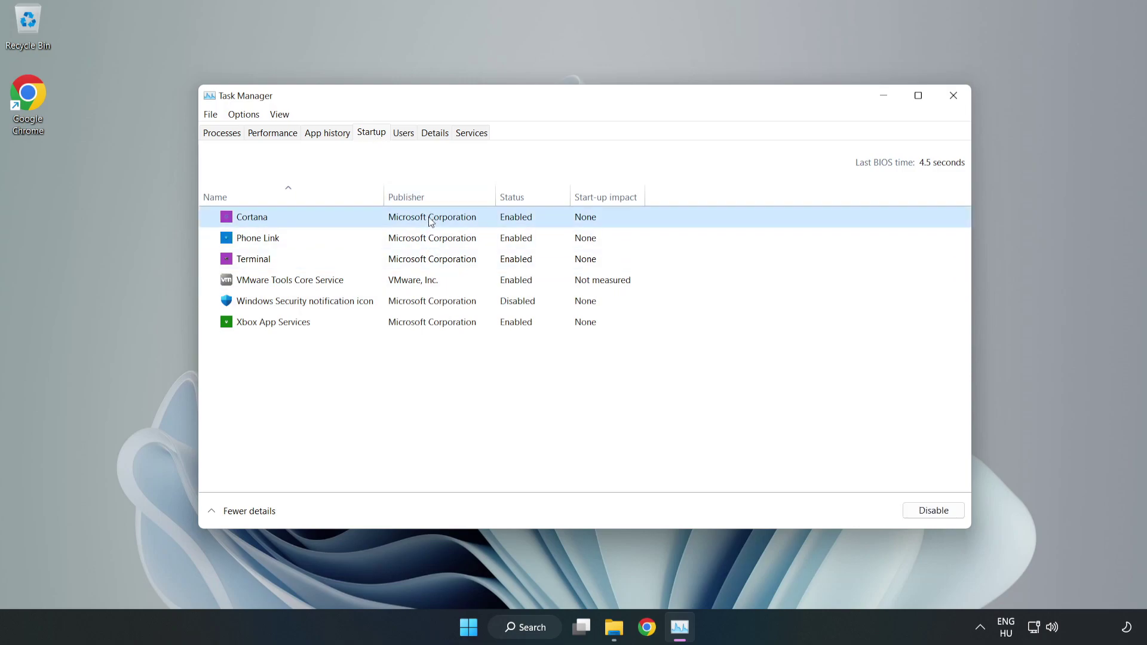
click(923, 516)
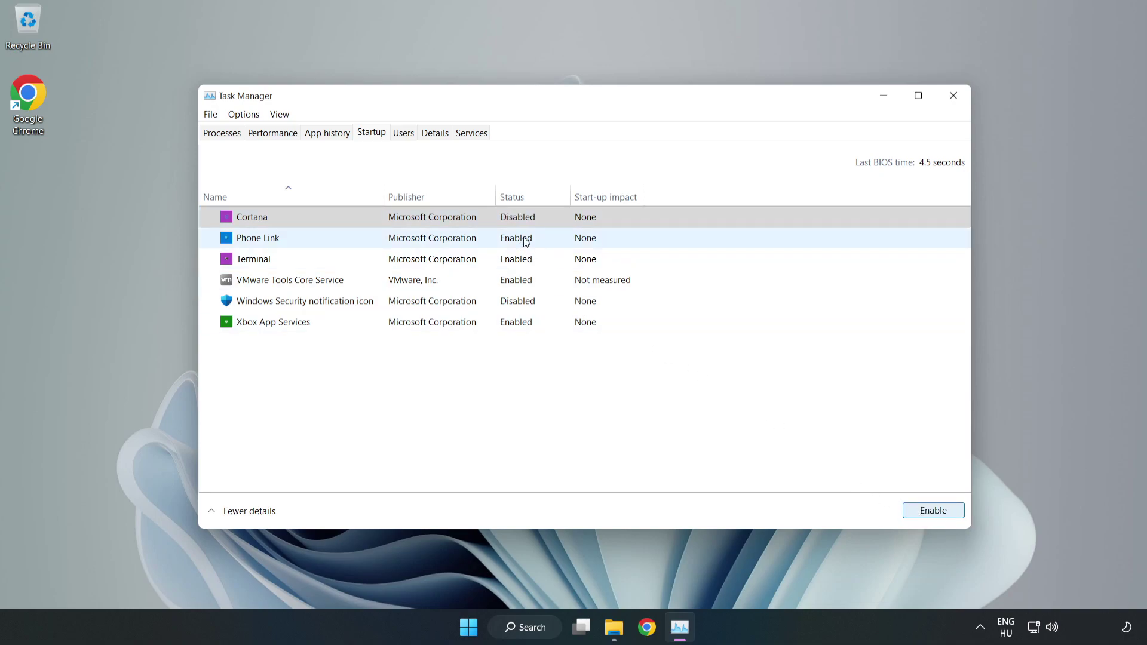
click(526, 242)
click(925, 511)
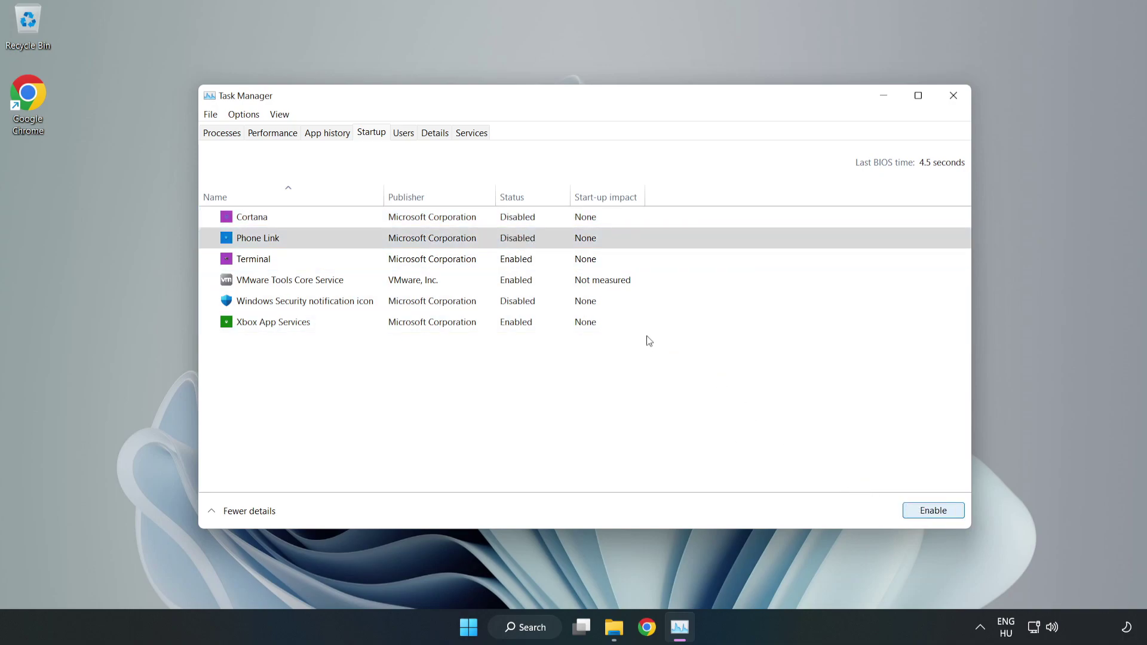
click(528, 264)
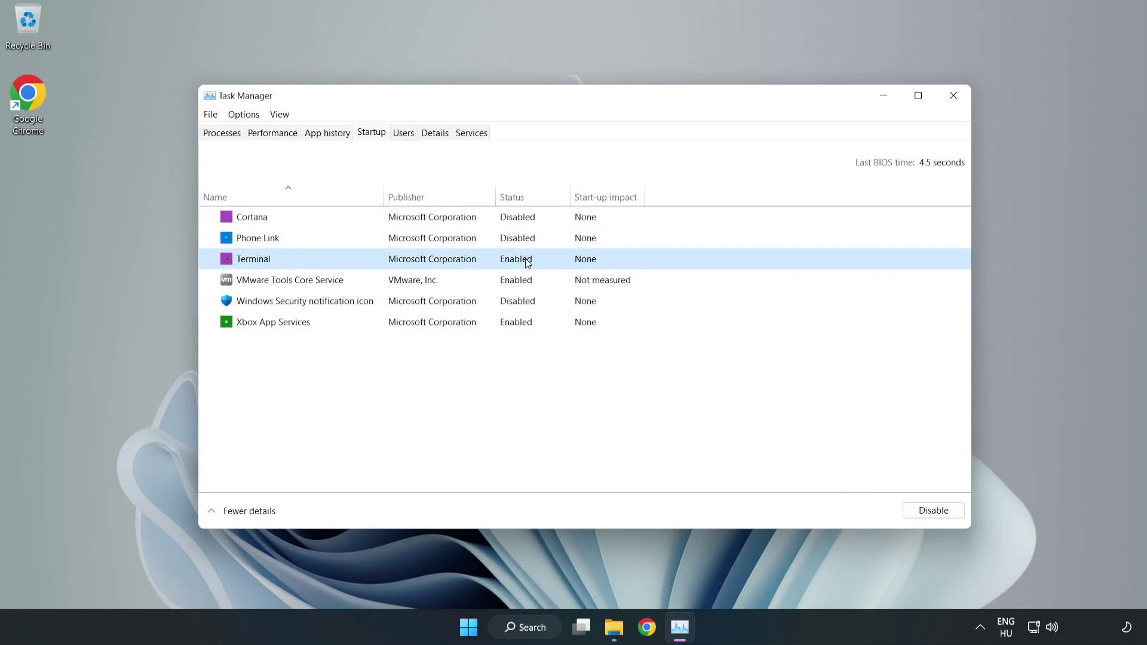
click(938, 514)
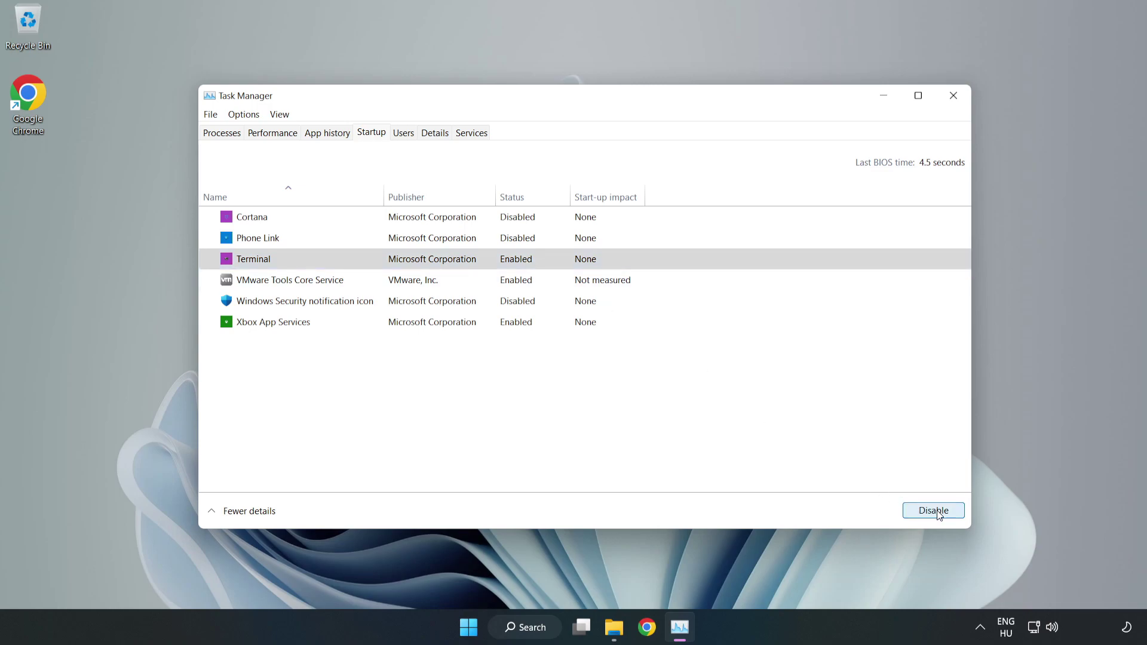
click(395, 323)
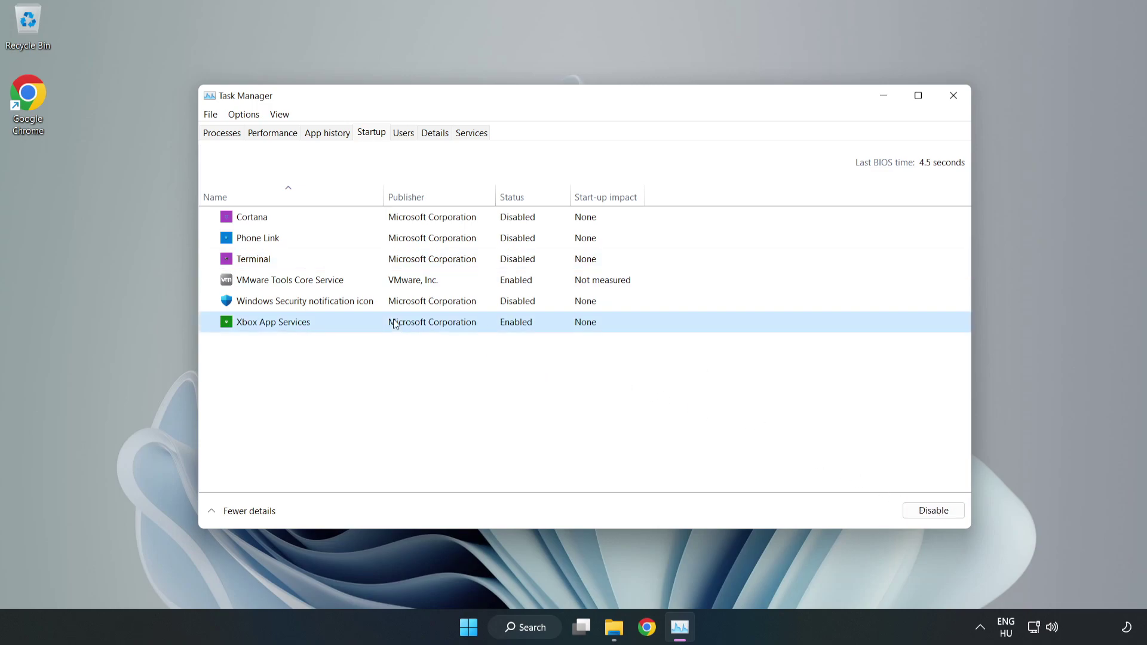
click(912, 514)
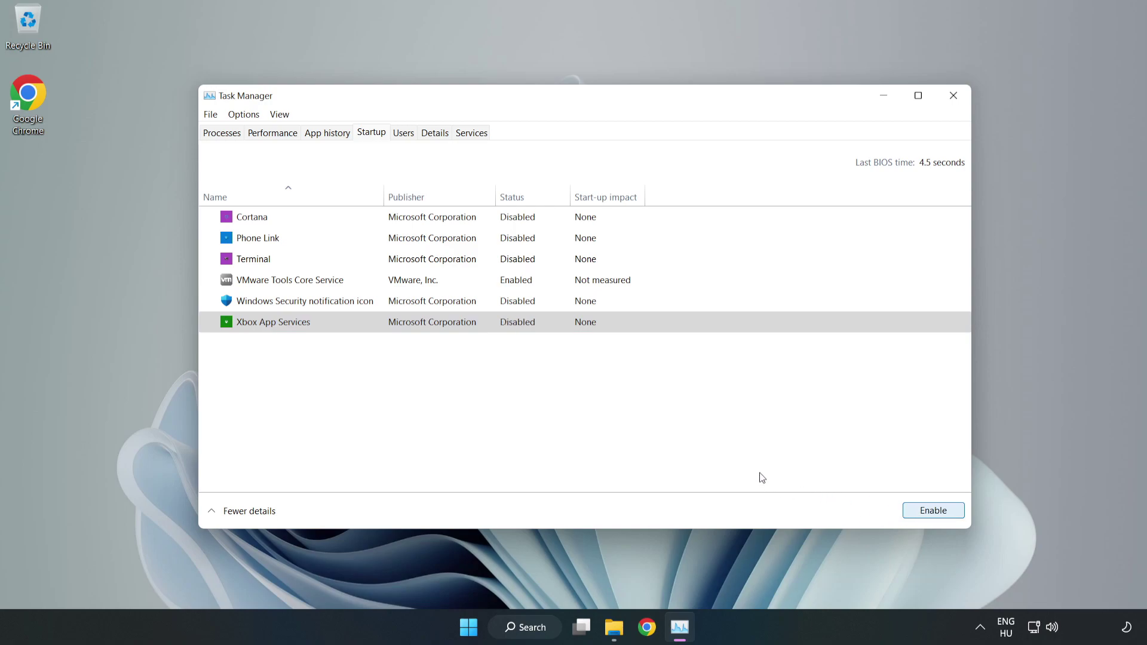
- Close Task Manager and open Windows Update settings by searching for 'update'
click(952, 97)
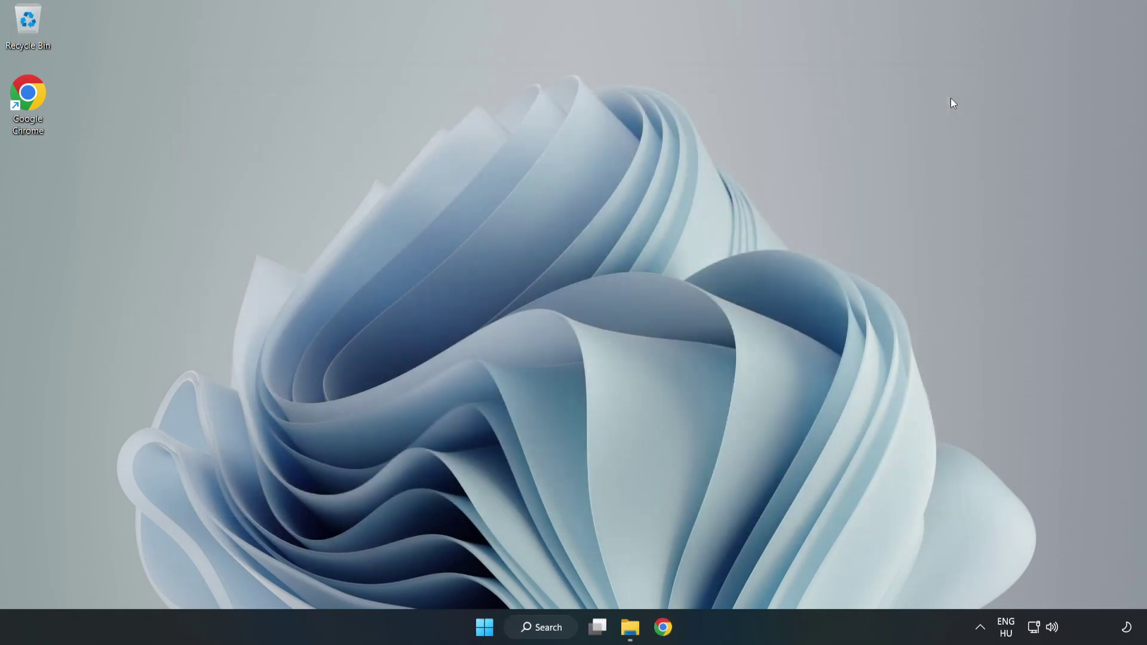
click(549, 631)
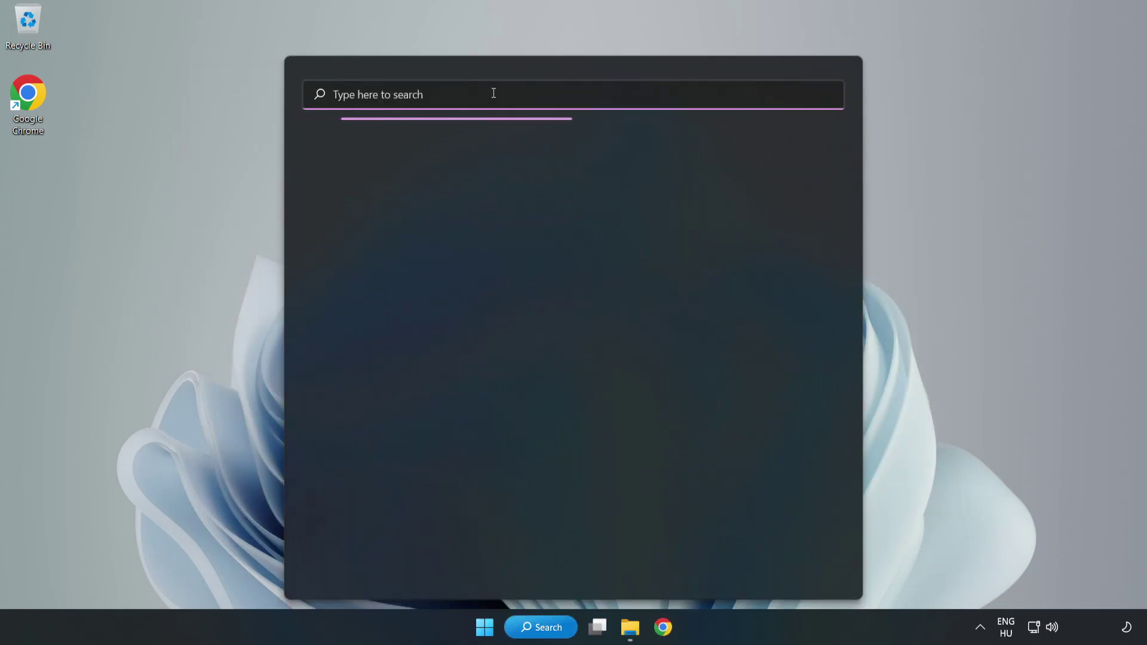
text(update)
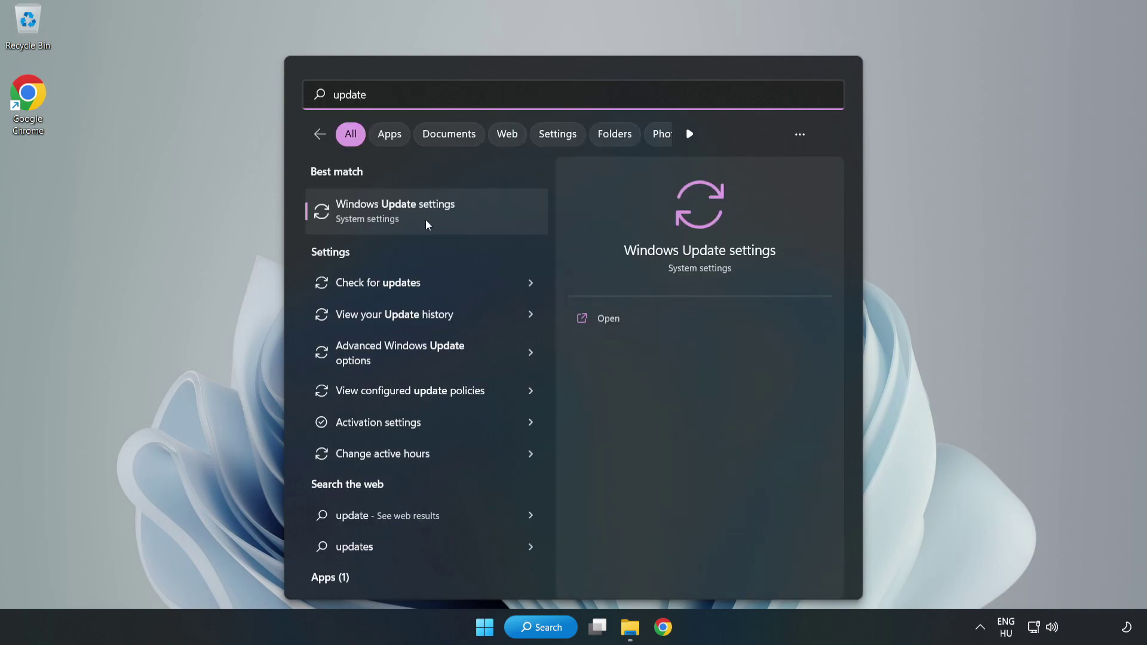
click(468, 224)
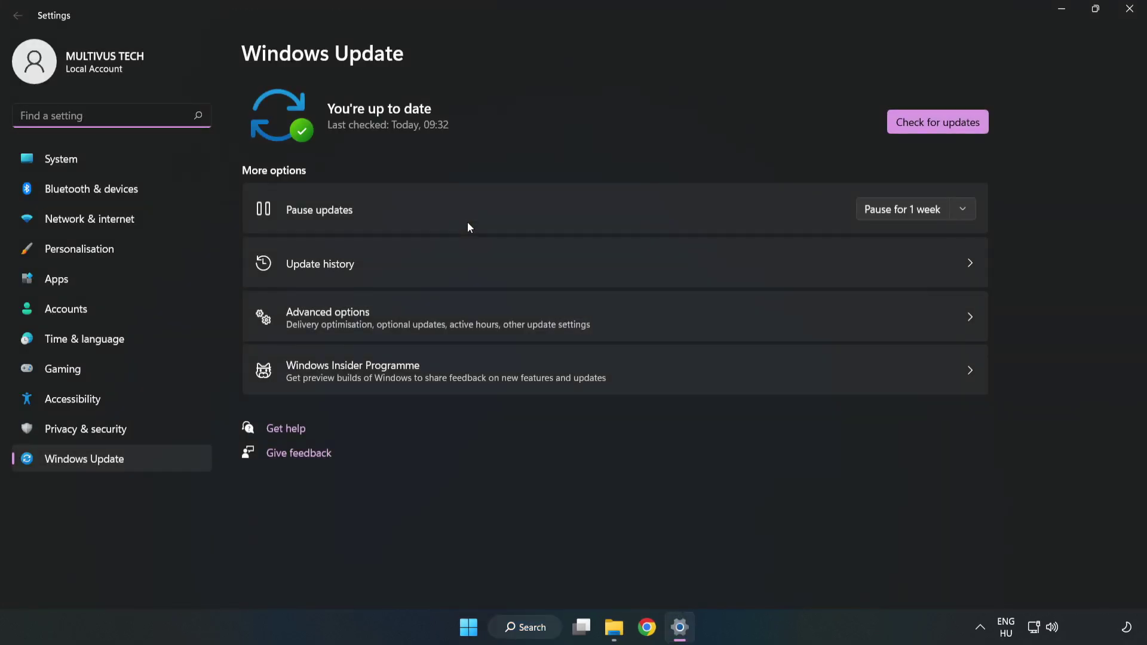
- Run Check for updates to confirm the PC is up to date, then close Settings
click(923, 127)
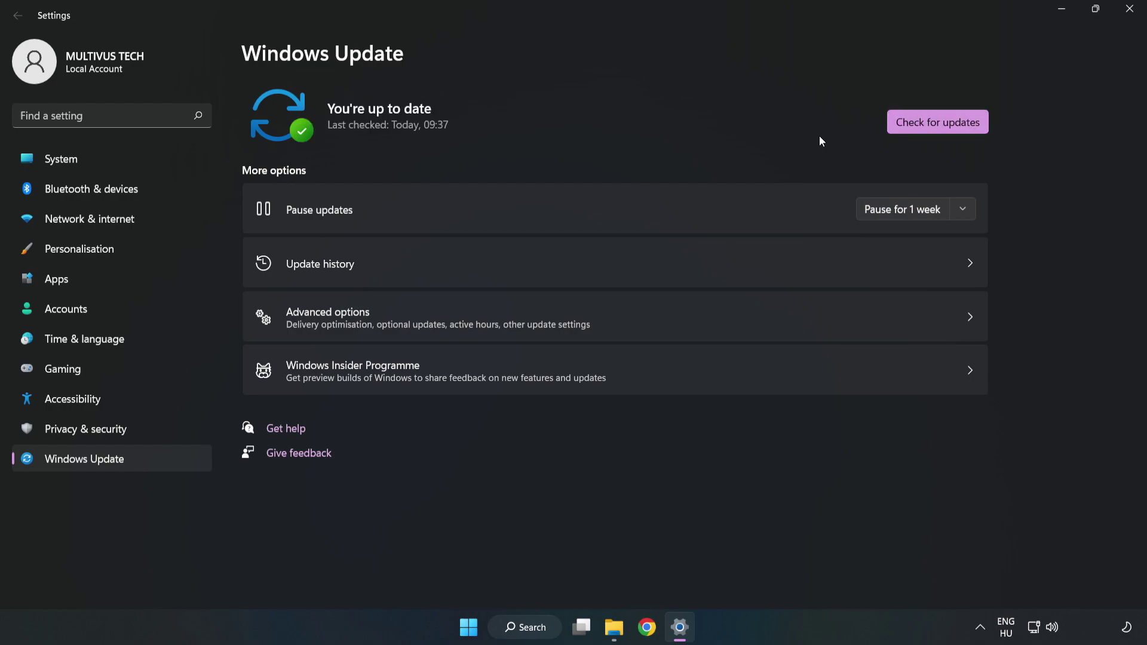
click(1127, 10)
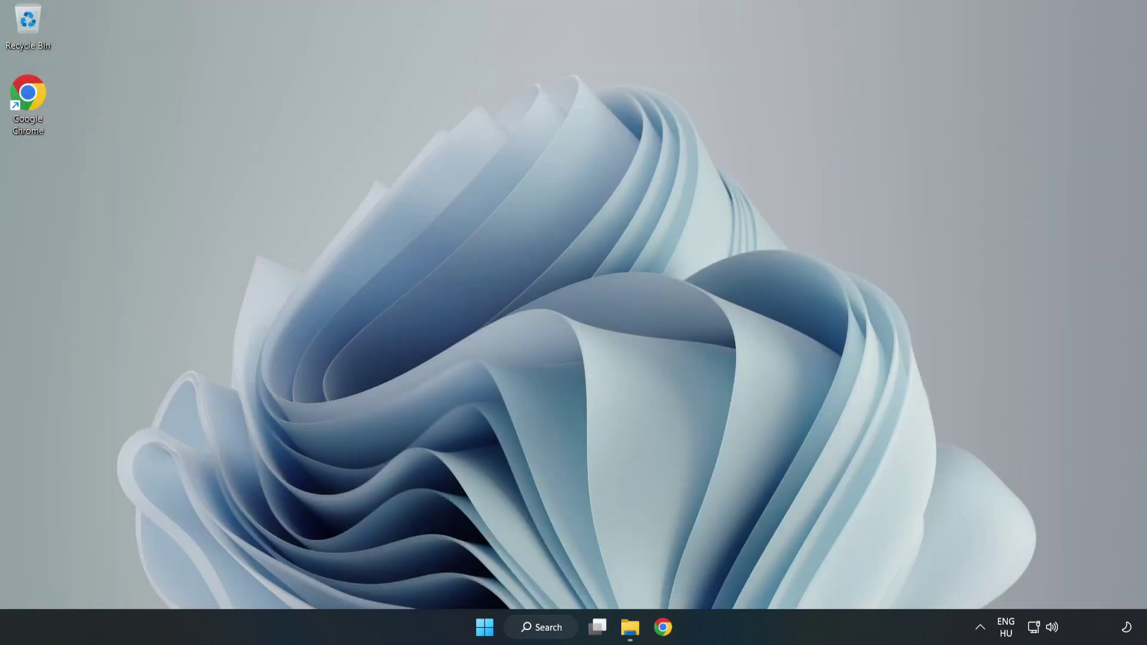
- Launch Registry Editor by searching for 'regedit'
click(561, 633)
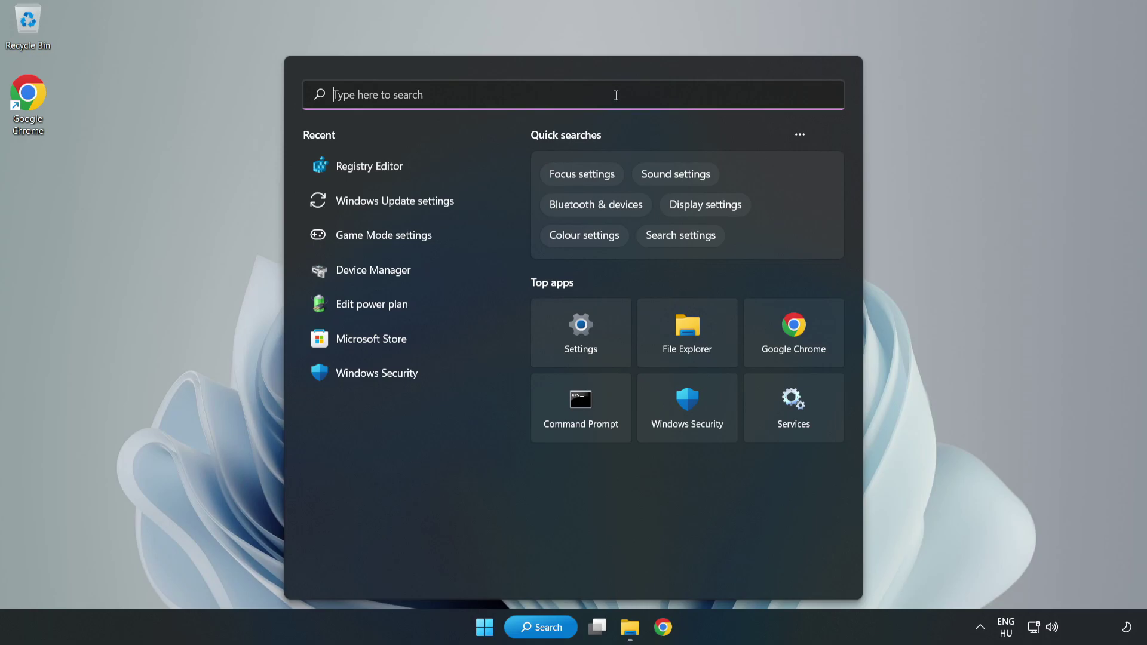
text(regedit)
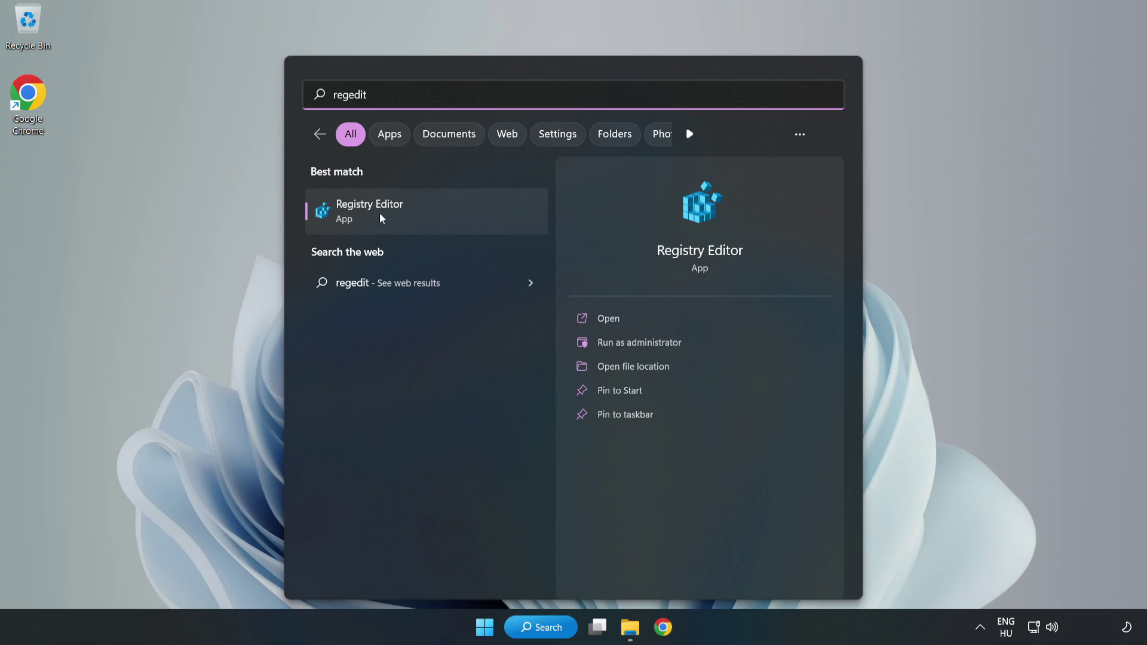
click(437, 216)
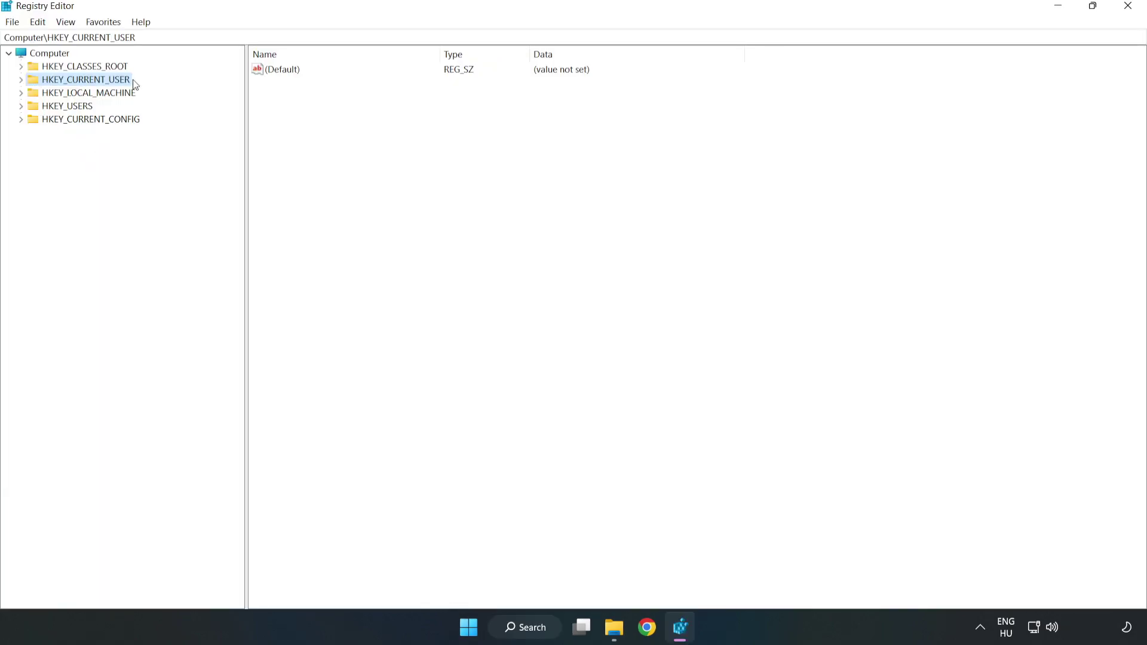
- Navigate to HKEY_CURRENT_USER\System\GameConfigStore to list its GameDVR values
click(23, 83)
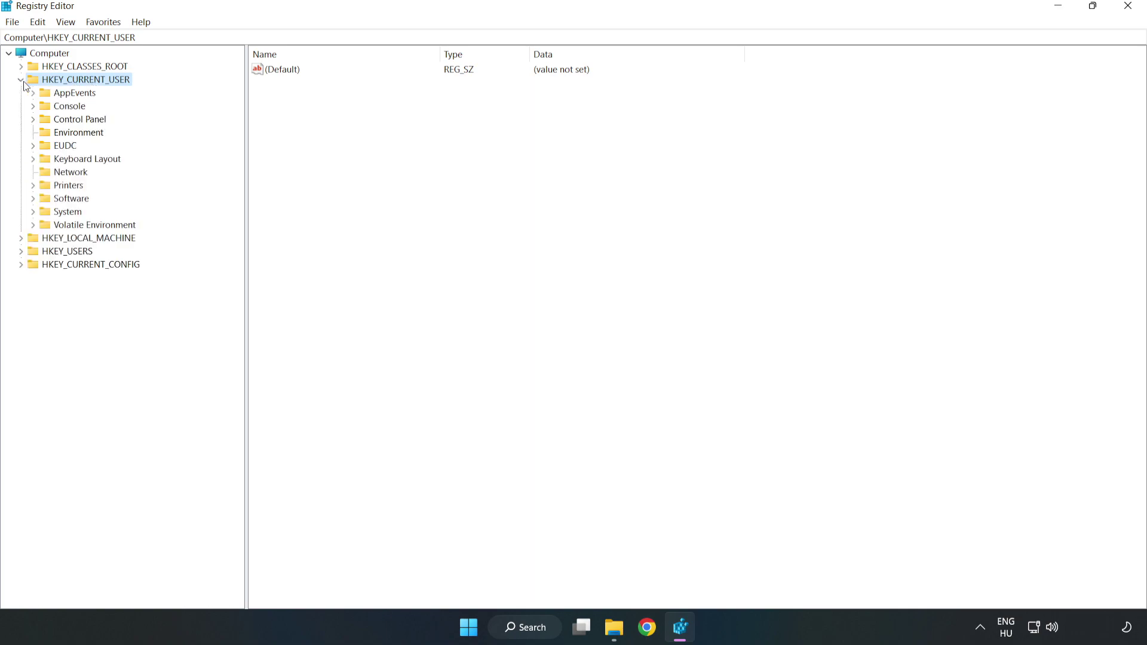
click(33, 213)
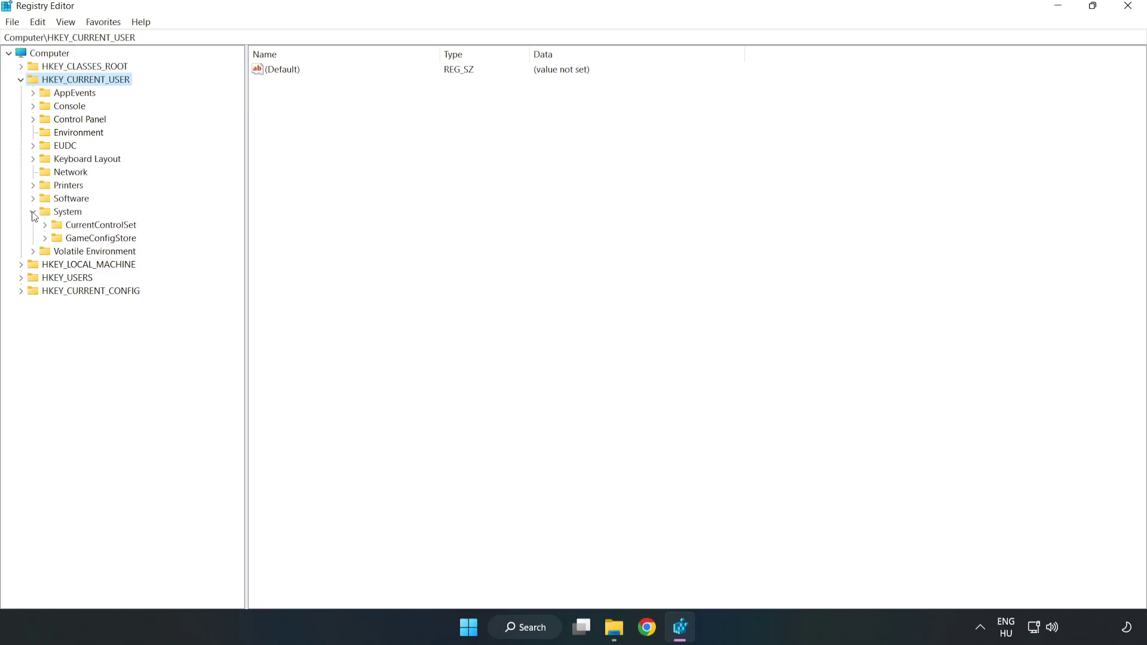
click(97, 241)
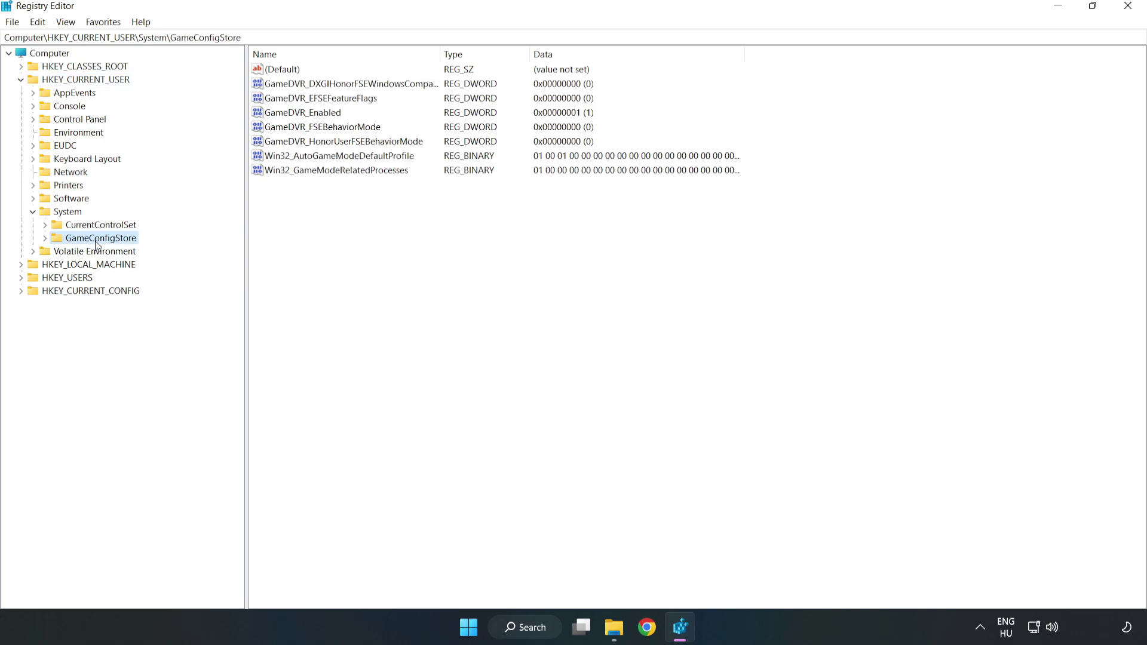
- Change GameDVR_Enabled's value data from 1 to 0, then collapse HKEY_CURRENT_USER
click(282, 115)
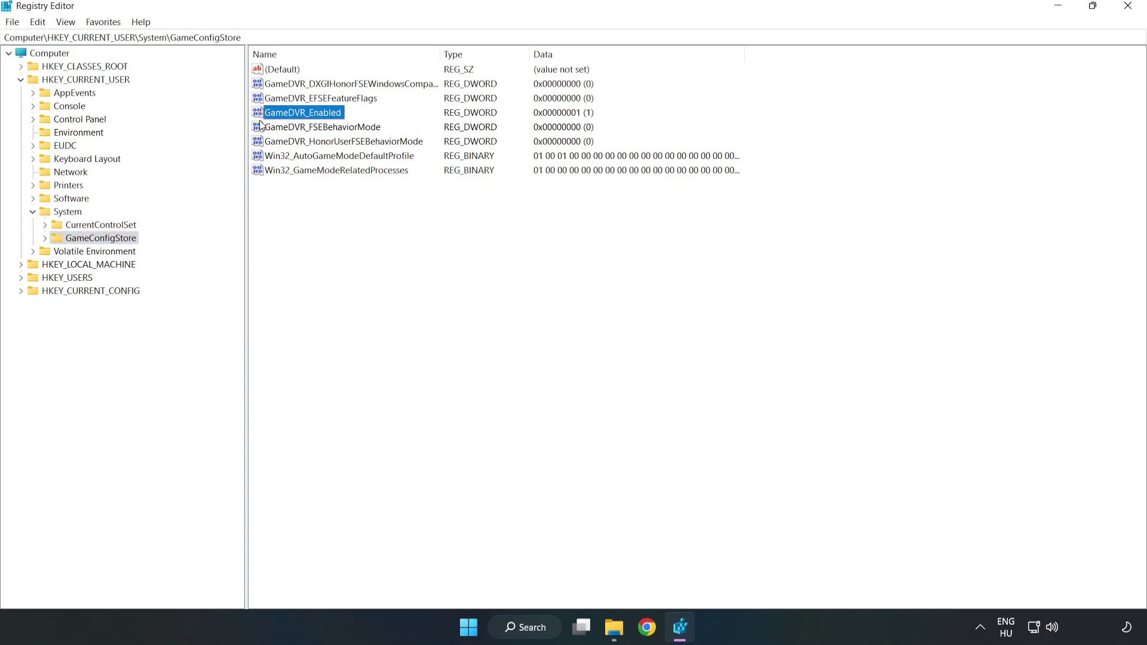
right_click(313, 119)
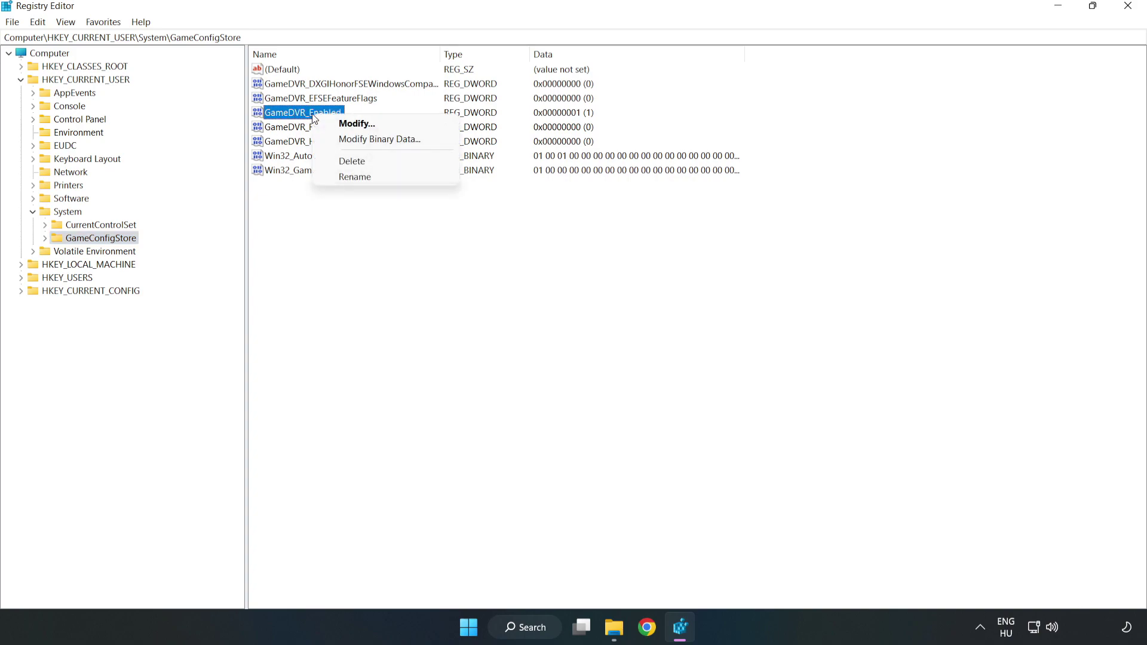
click(365, 124)
drag(230, 78, 642, 241)
click(481, 311)
drag(481, 311, 397, 298)
text(0)
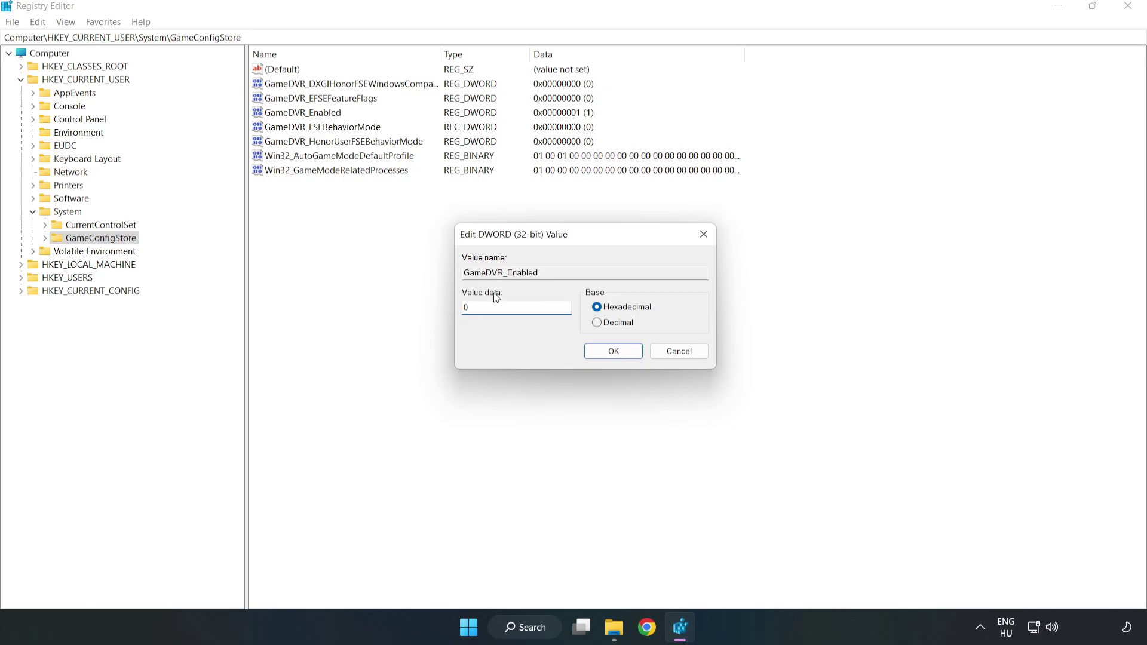
click(614, 353)
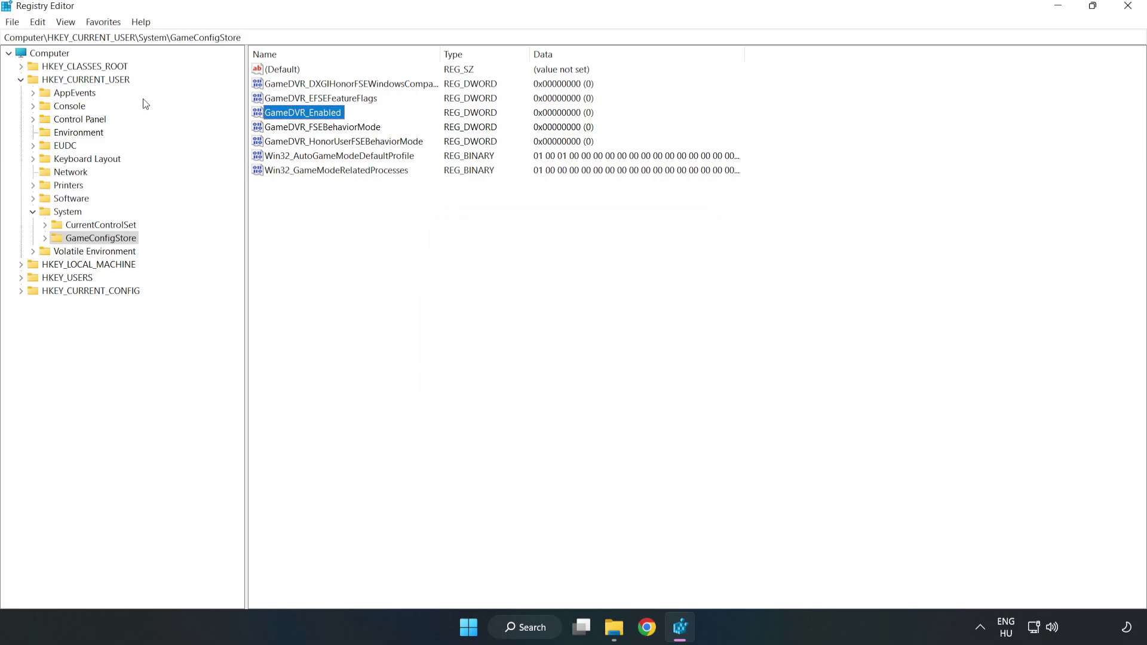
click(21, 80)
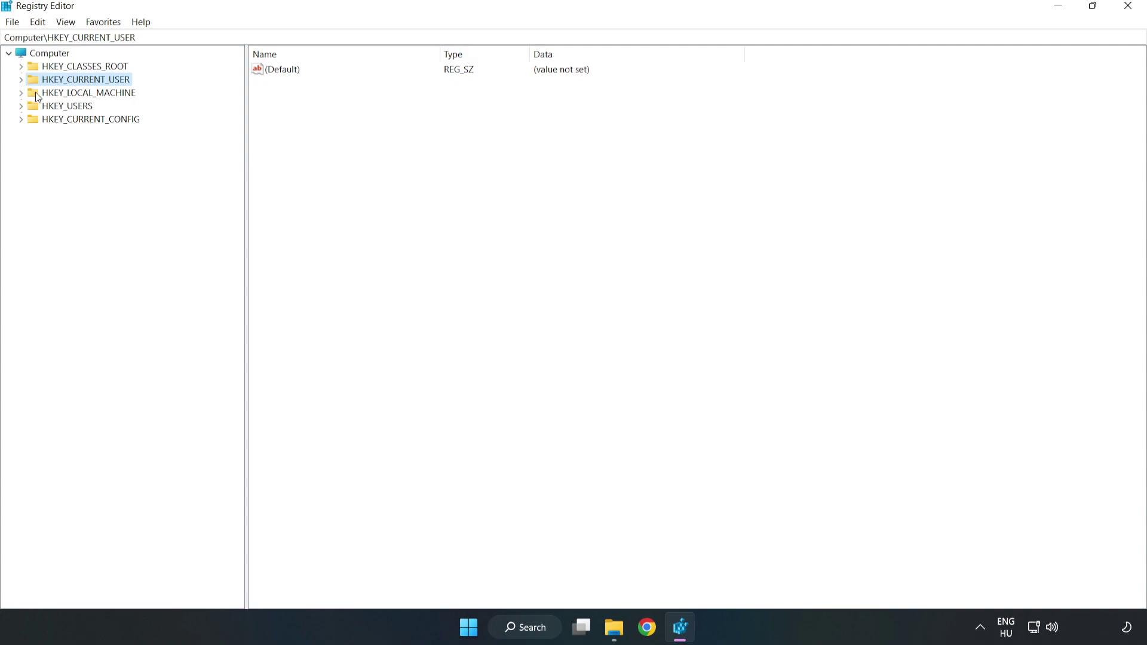
- Expand HKLM\SOFTWARE\Microsoft\PolicyManager\default\ApplicationManagement to reveal the AllowGameDVR key
double_click(29, 94)
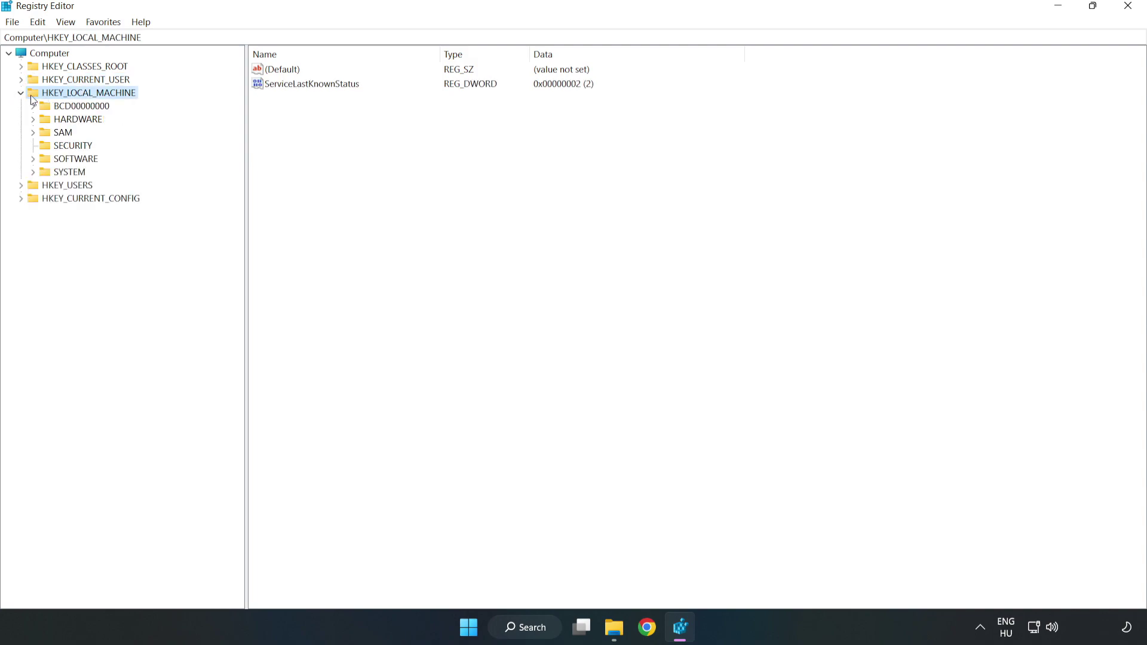
click(35, 159)
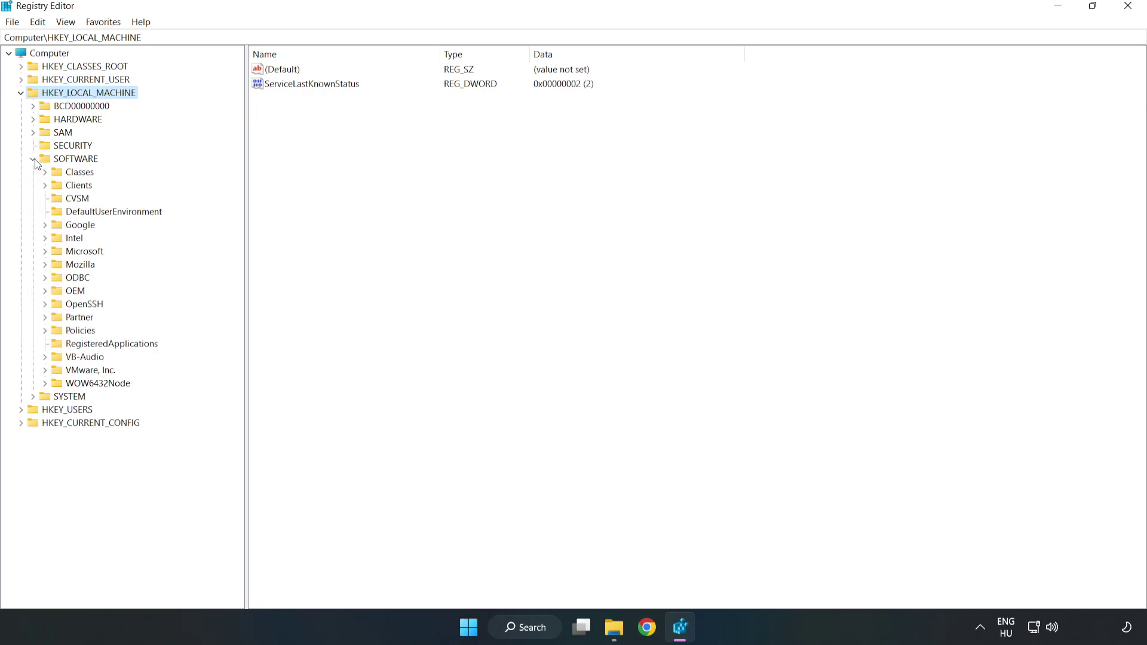
click(45, 252)
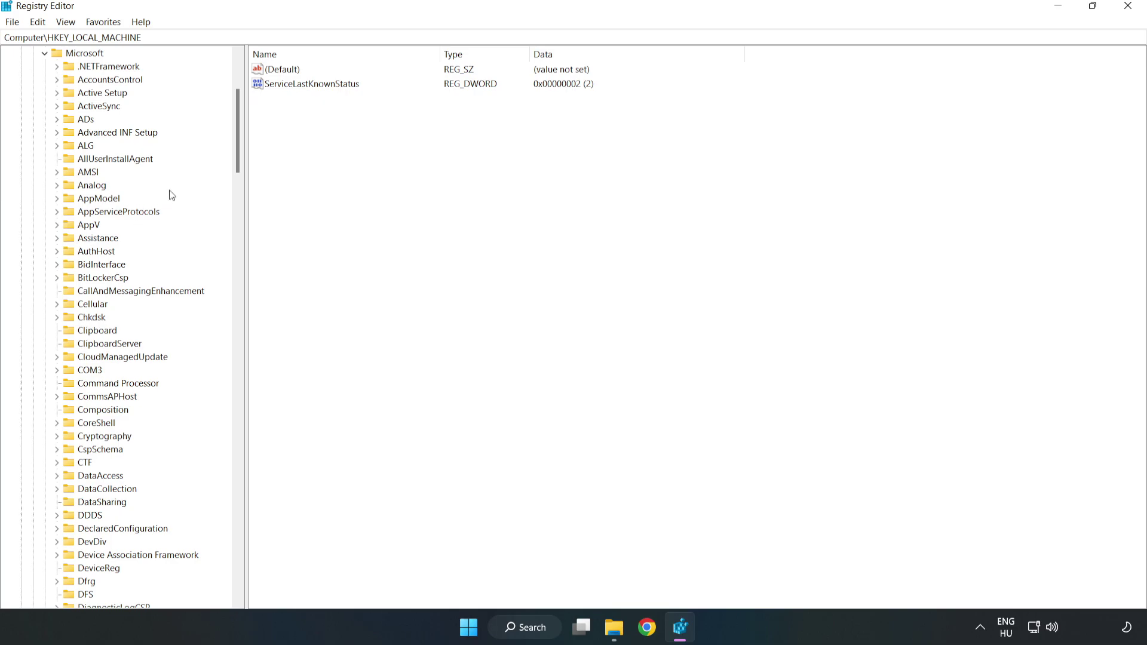
drag(236, 152, 263, 426)
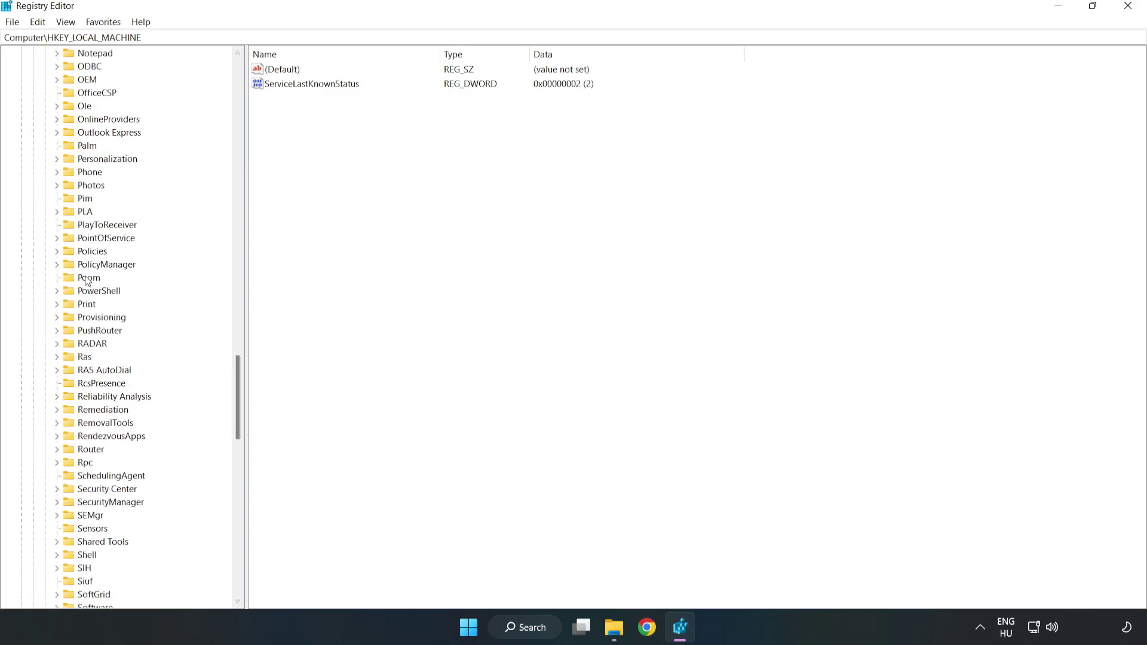
click(57, 265)
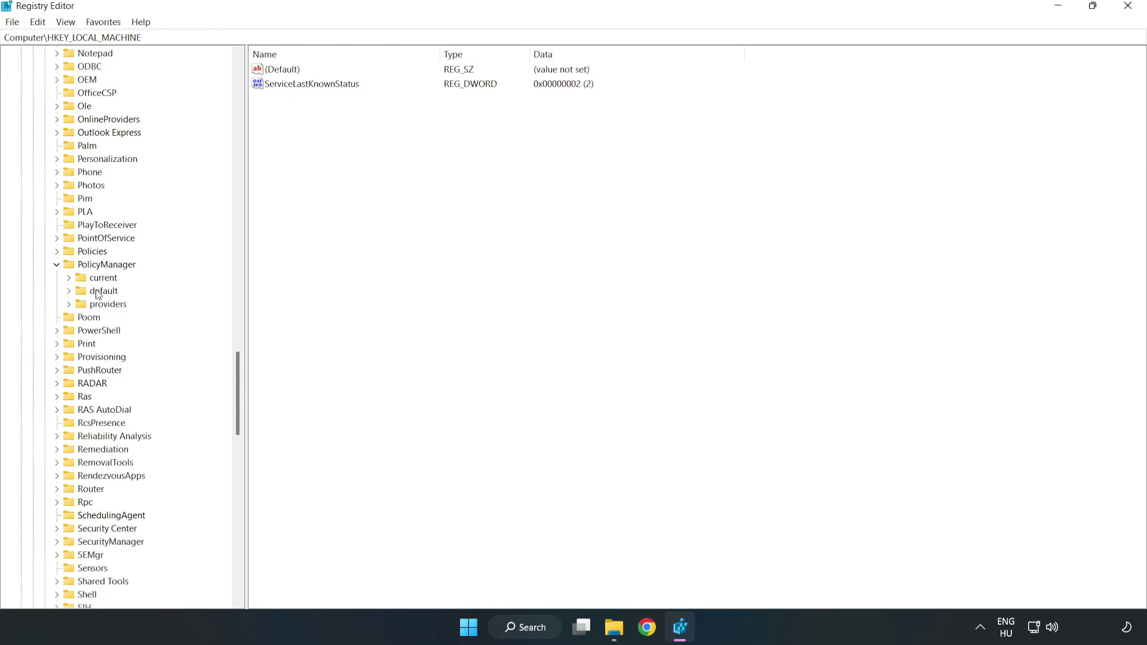
click(69, 291)
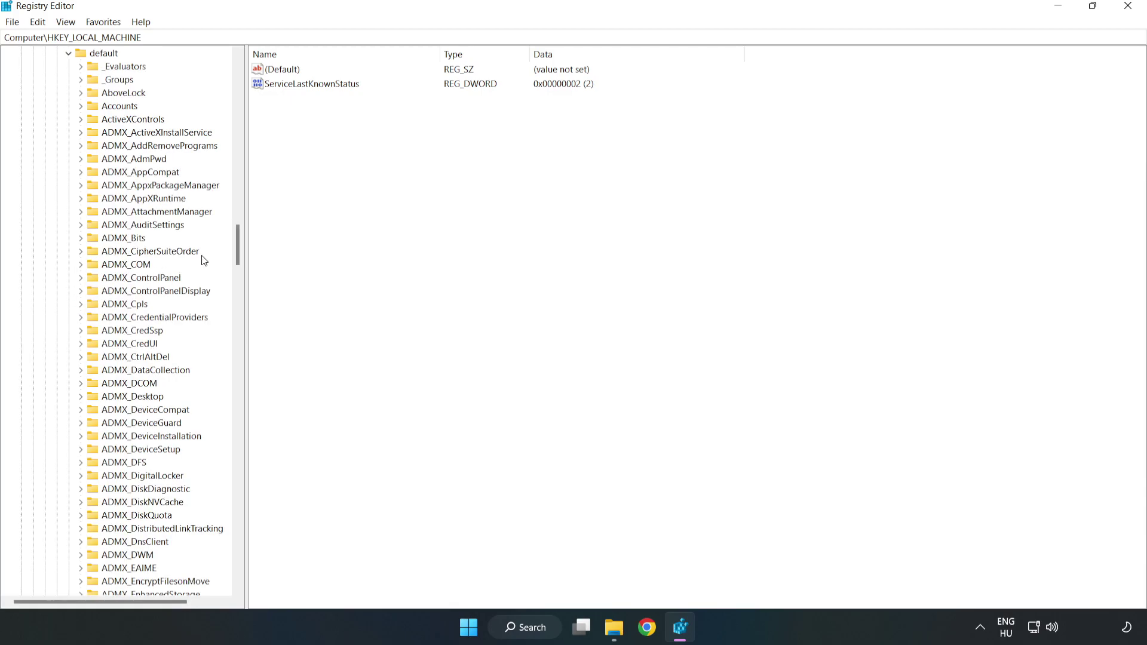
drag(237, 245, 232, 378)
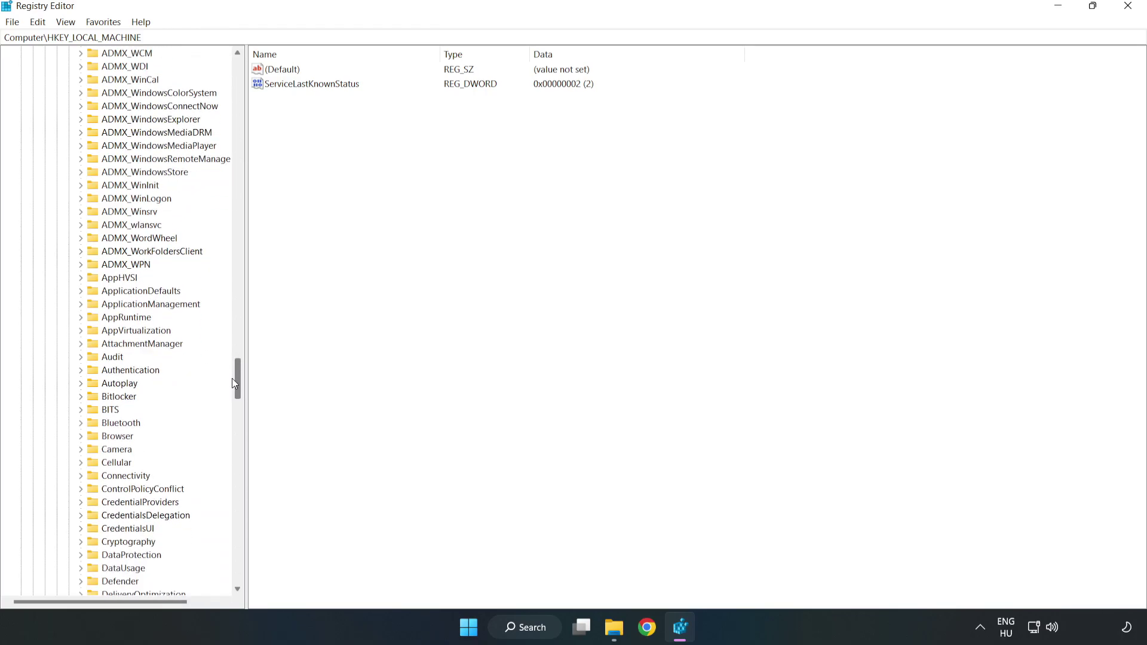
click(82, 305)
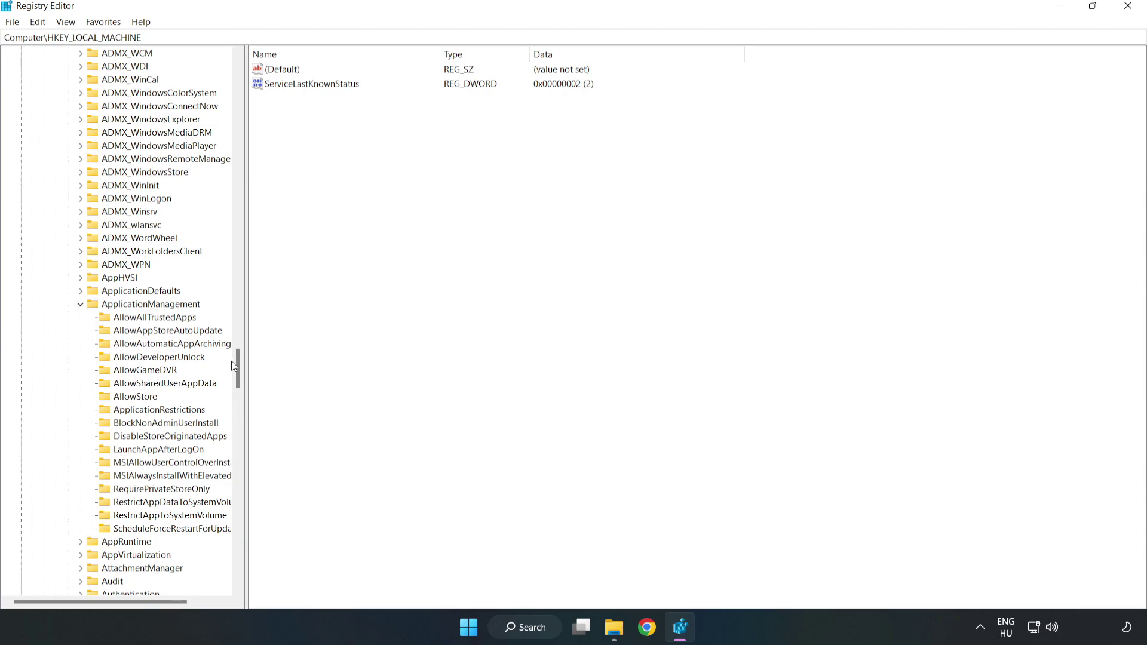
- Change AllowGameDVR's value entry to 0 and close Registry Editor
click(133, 372)
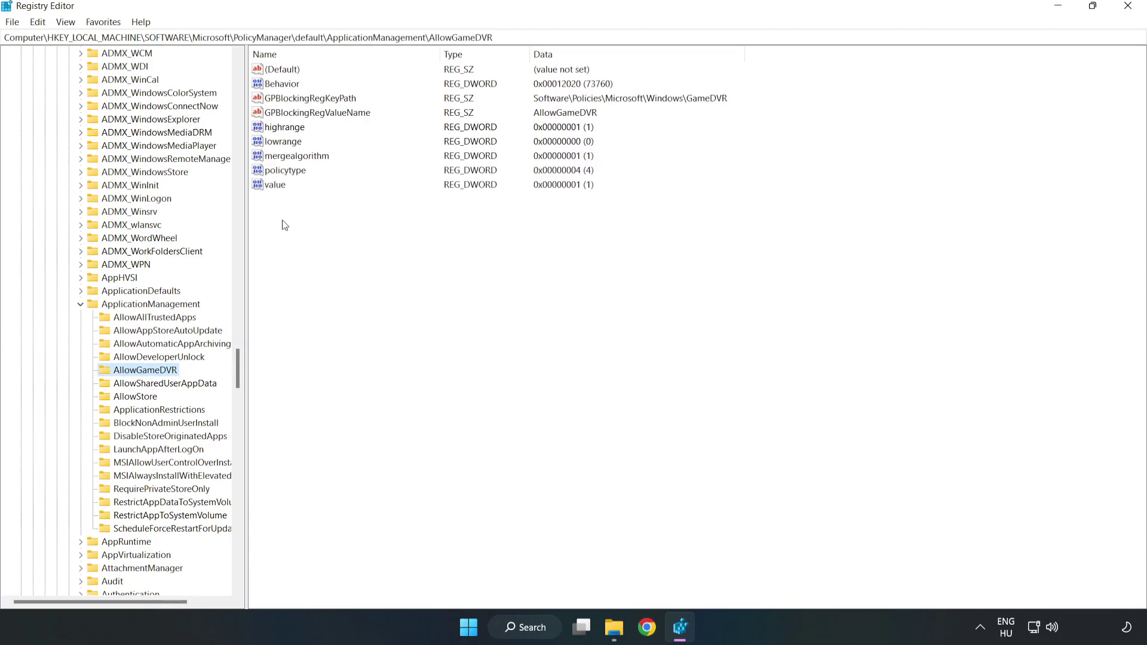
click(266, 186)
right_click(281, 190)
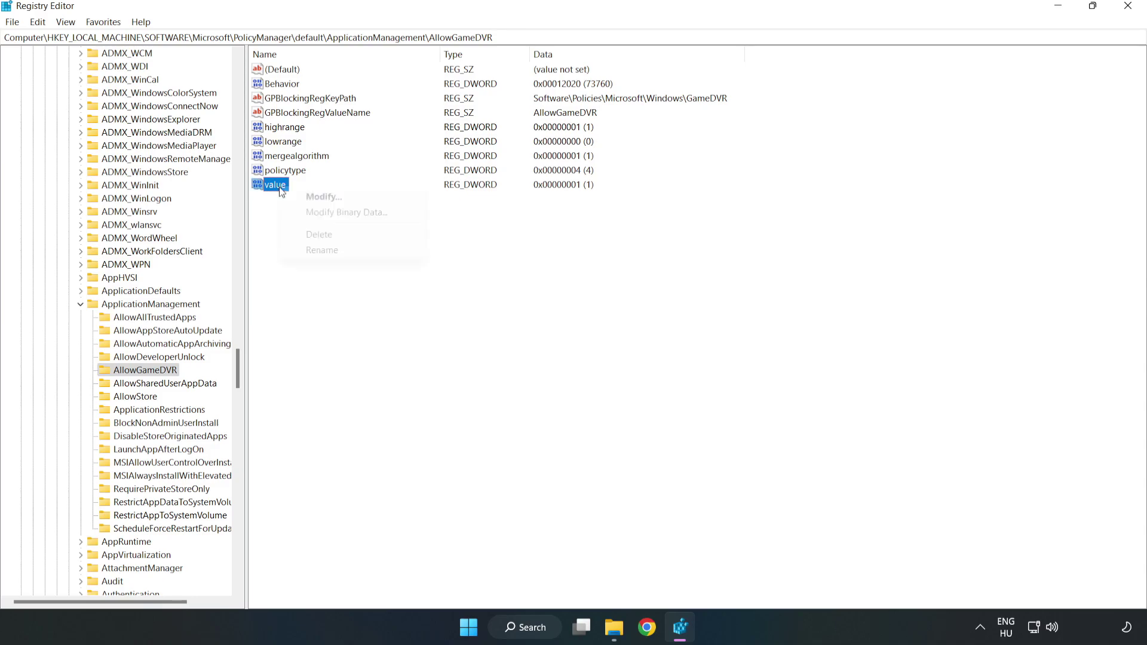
click(331, 201)
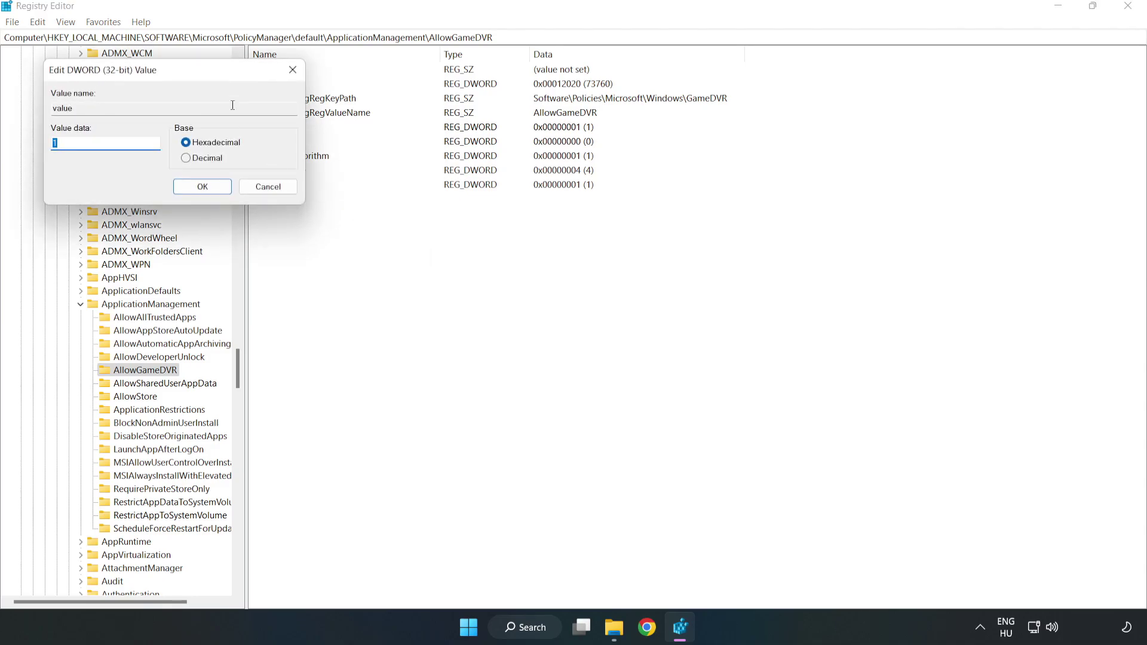
drag(213, 72, 584, 238)
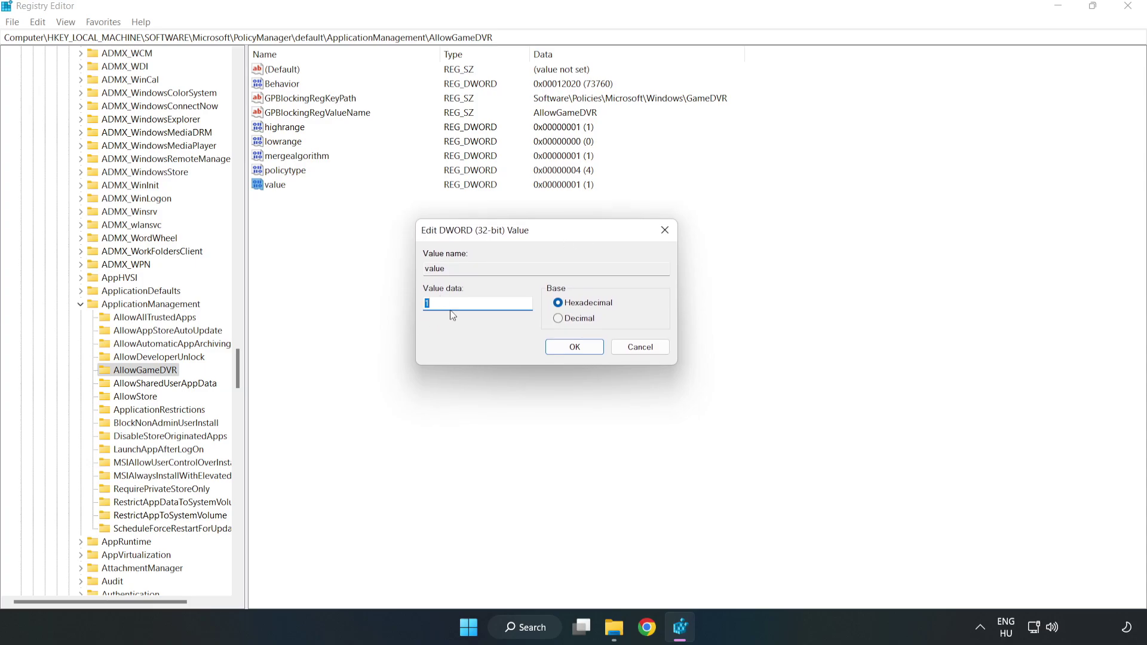
text(0)
click(575, 347)
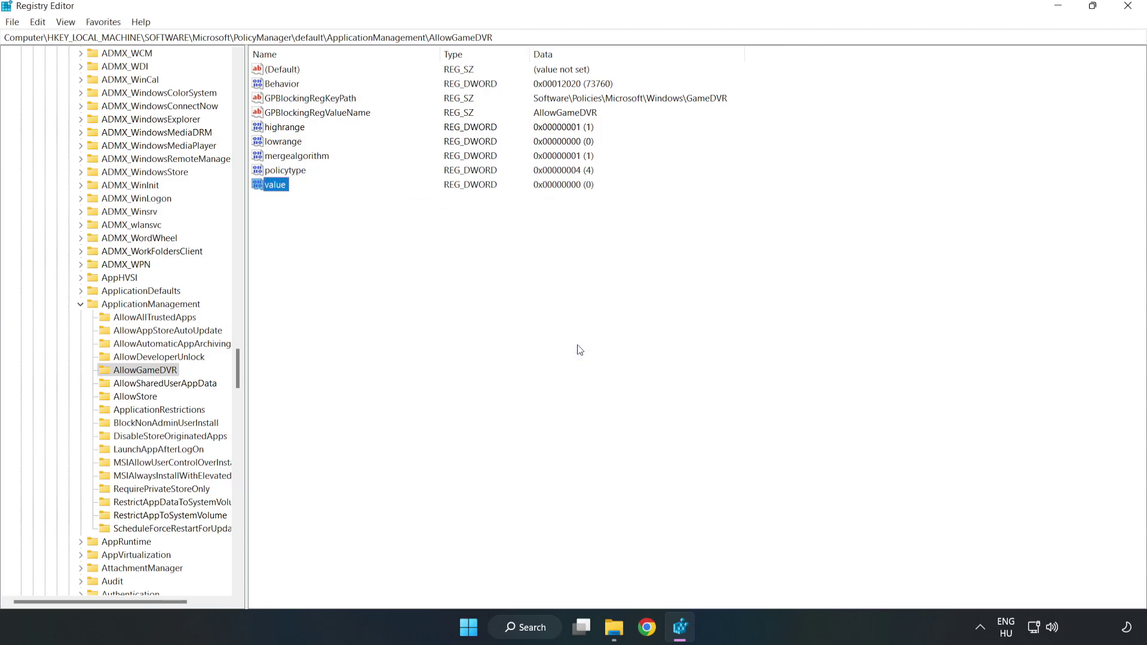
click(1129, 12)
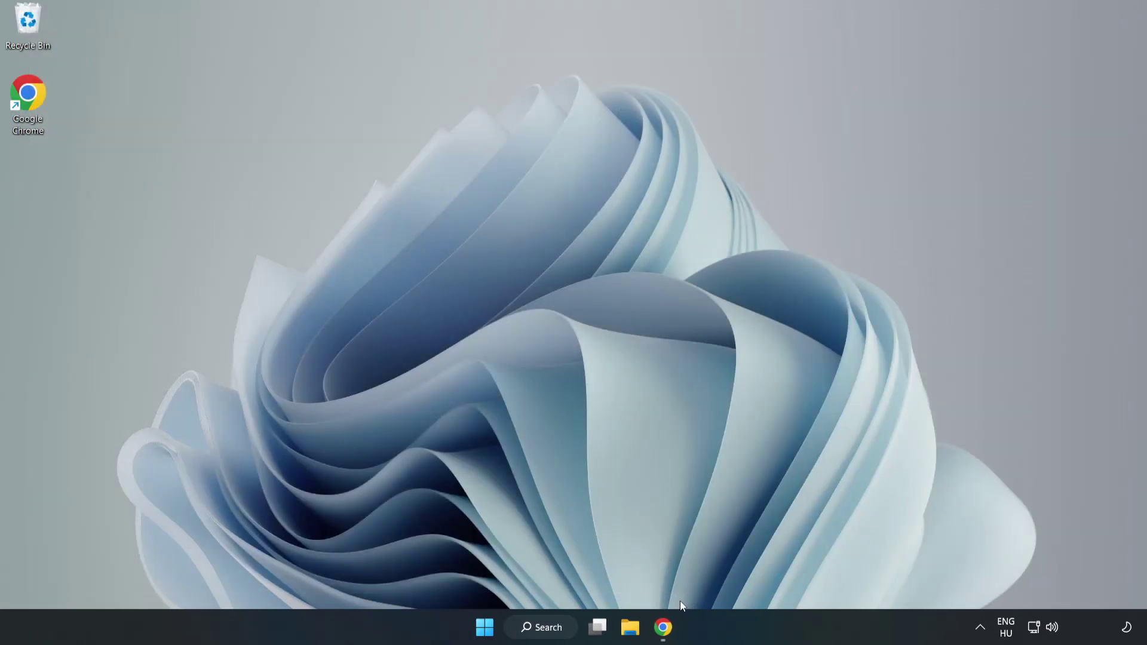
- Download dxwebsetup.exe from the DirectX End-User Runtime Web Installer page and run it
click(665, 637)
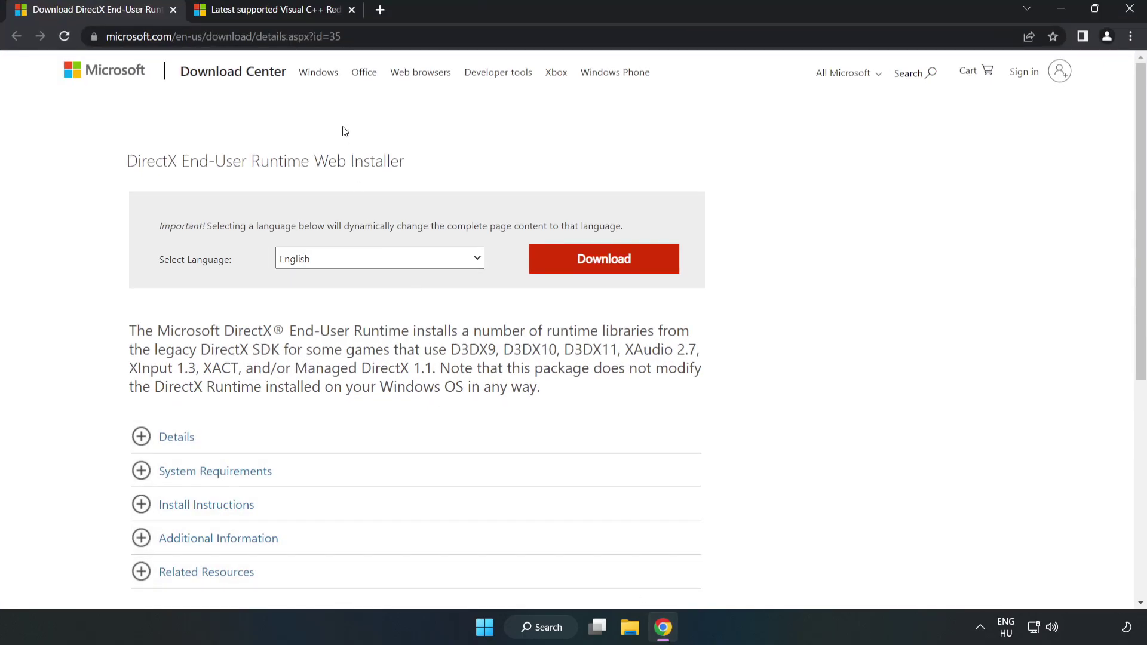
drag(287, 37, 378, 35)
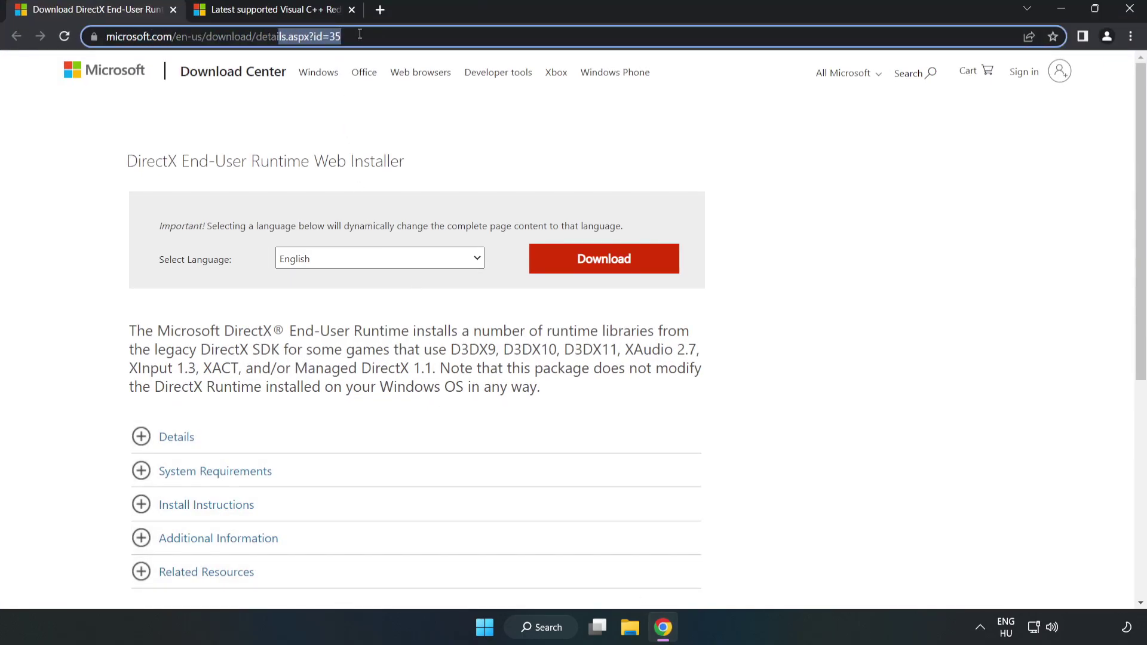
click(464, 136)
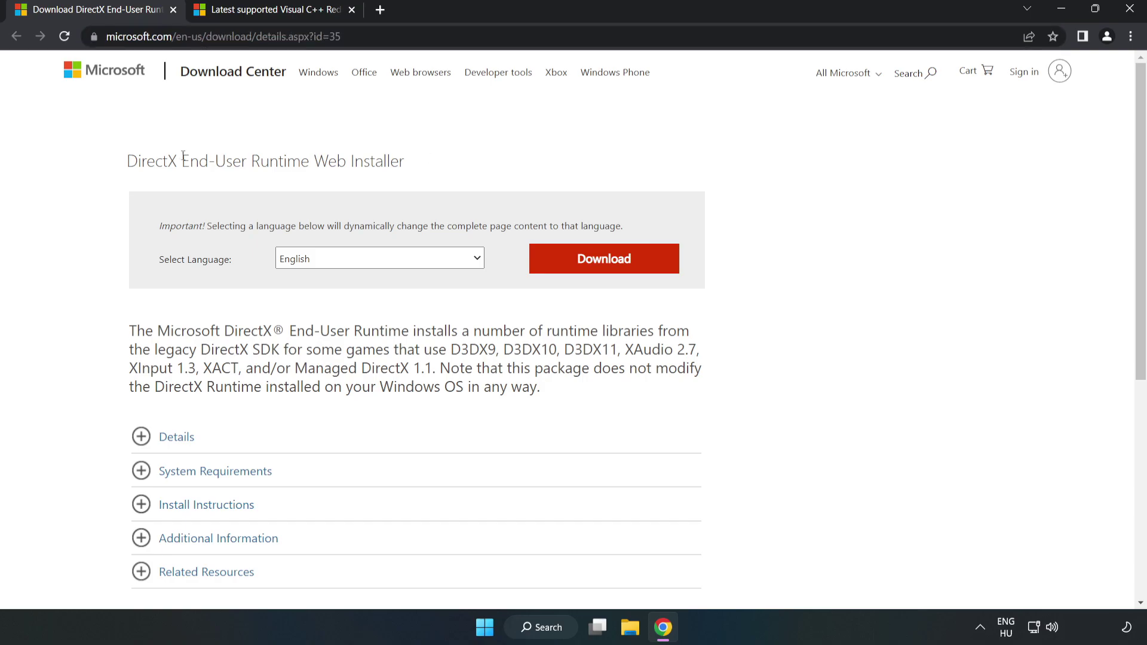
click(611, 272)
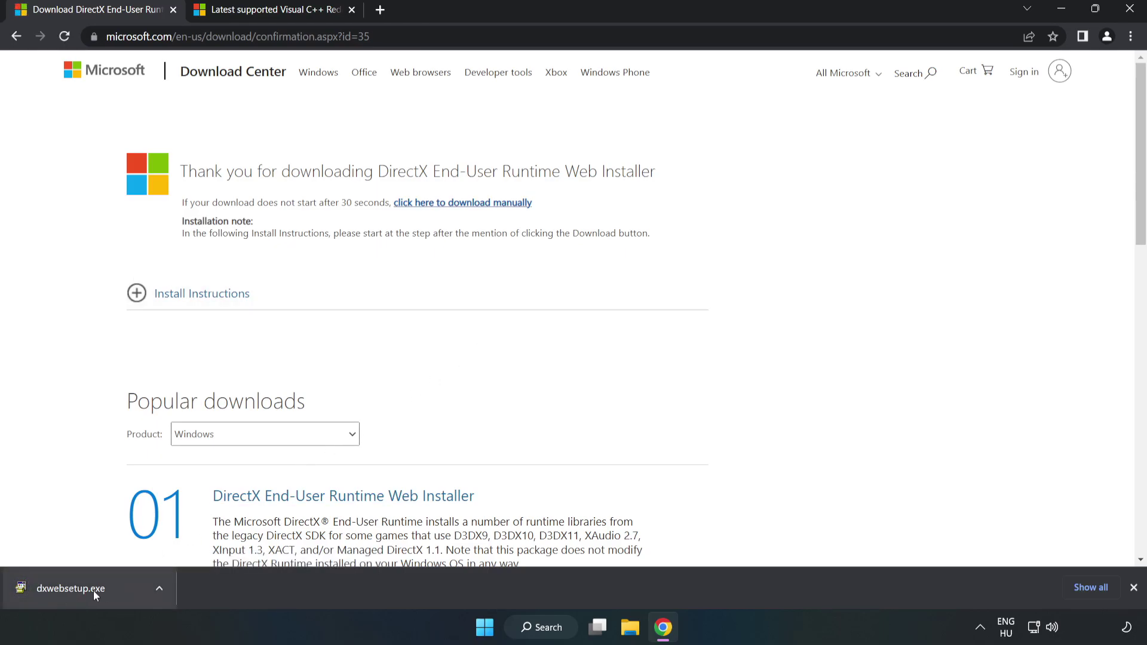
click(116, 592)
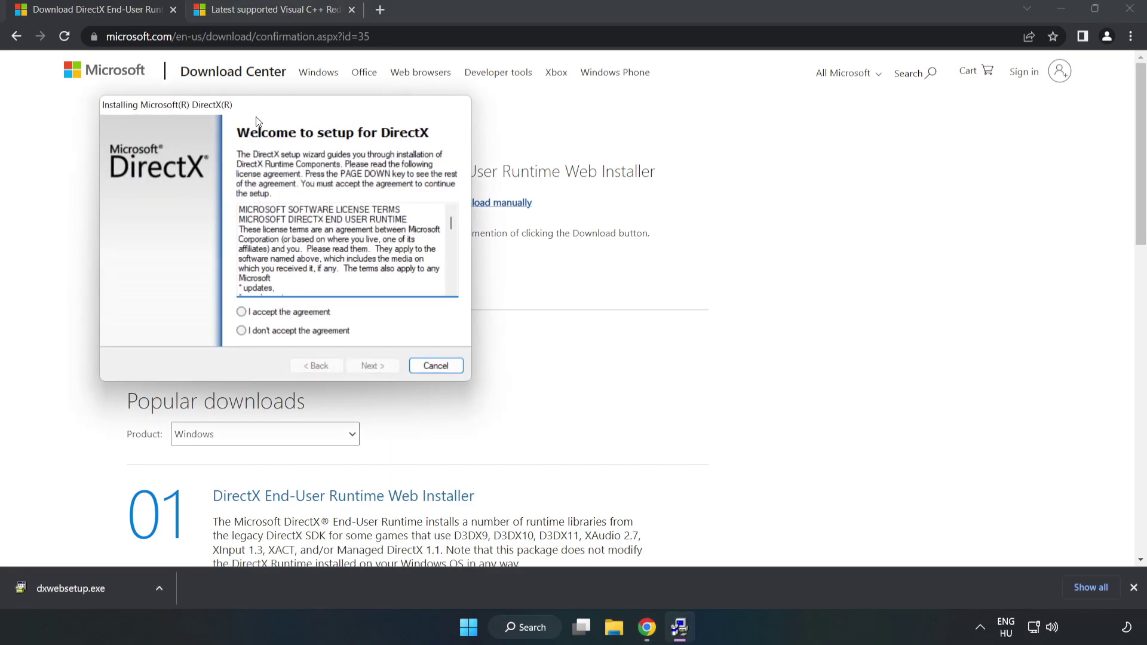
- Accept the DirectX license, decline the Bing Bar, and finish DirectX Setup
drag(262, 106, 548, 161)
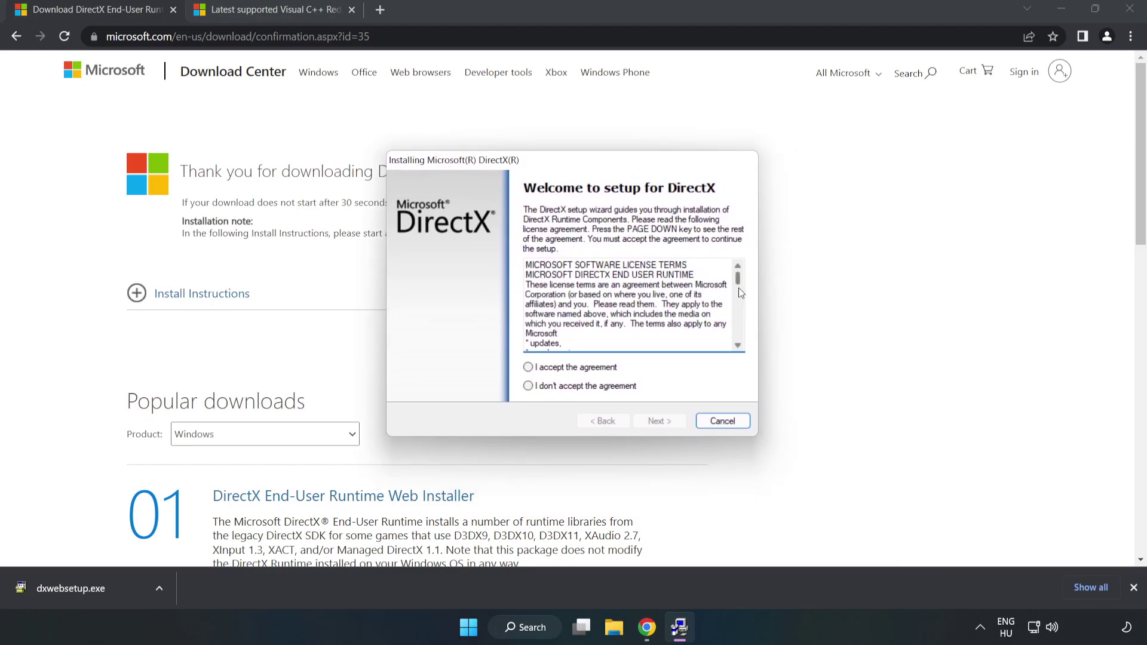
drag(739, 286, 732, 366)
click(525, 366)
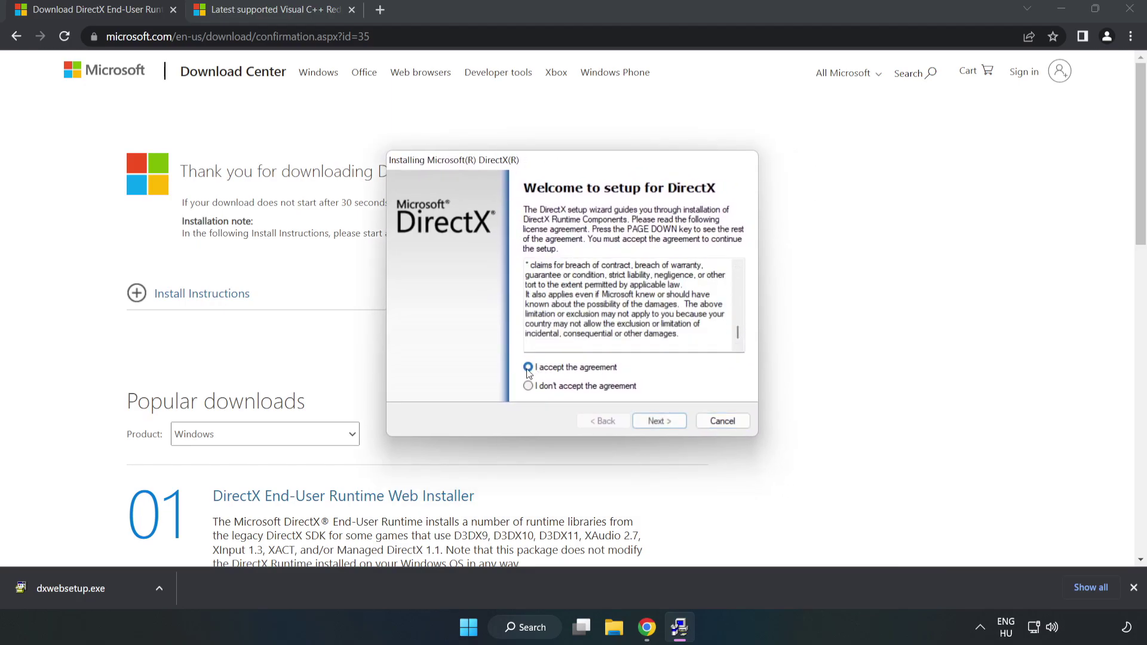
click(664, 422)
click(519, 316)
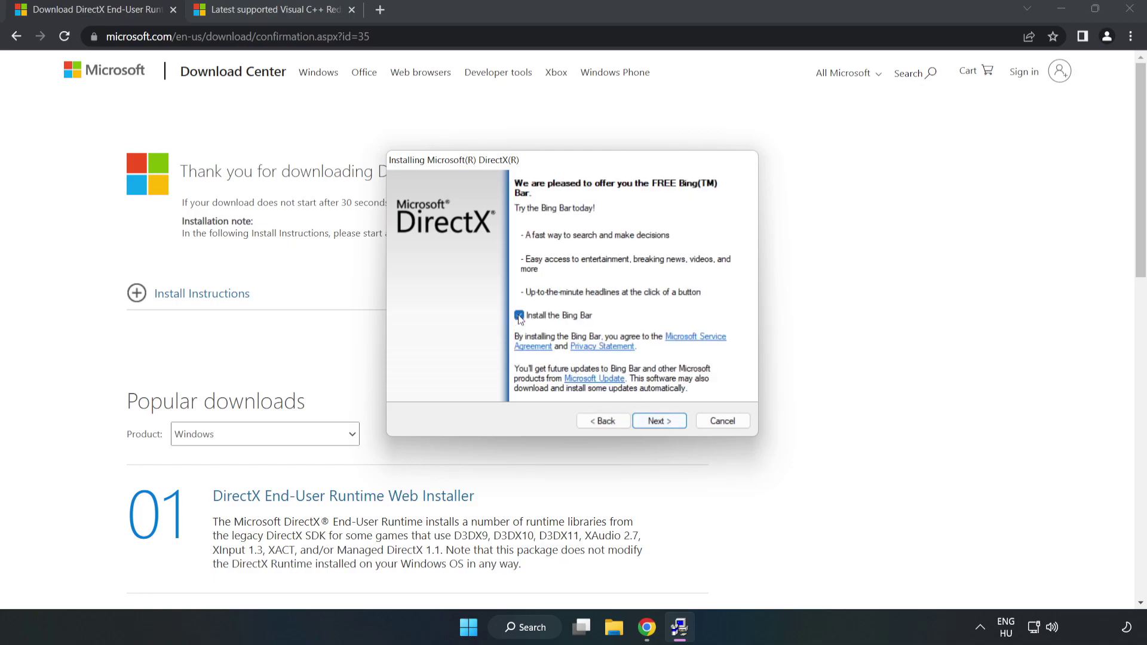
click(660, 421)
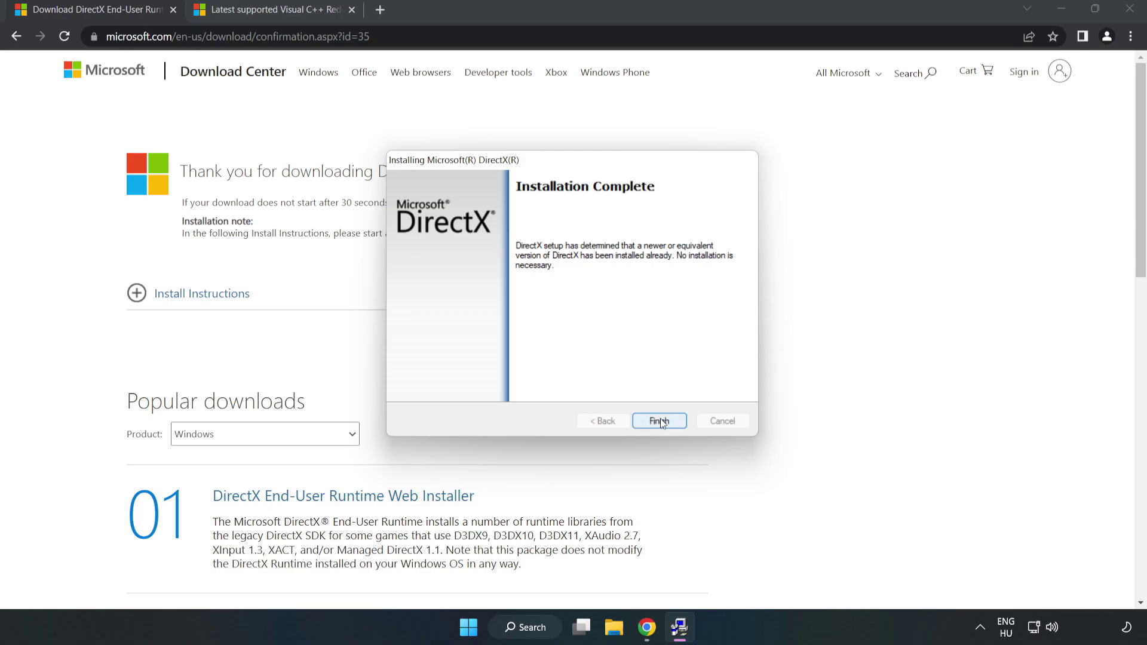
click(661, 422)
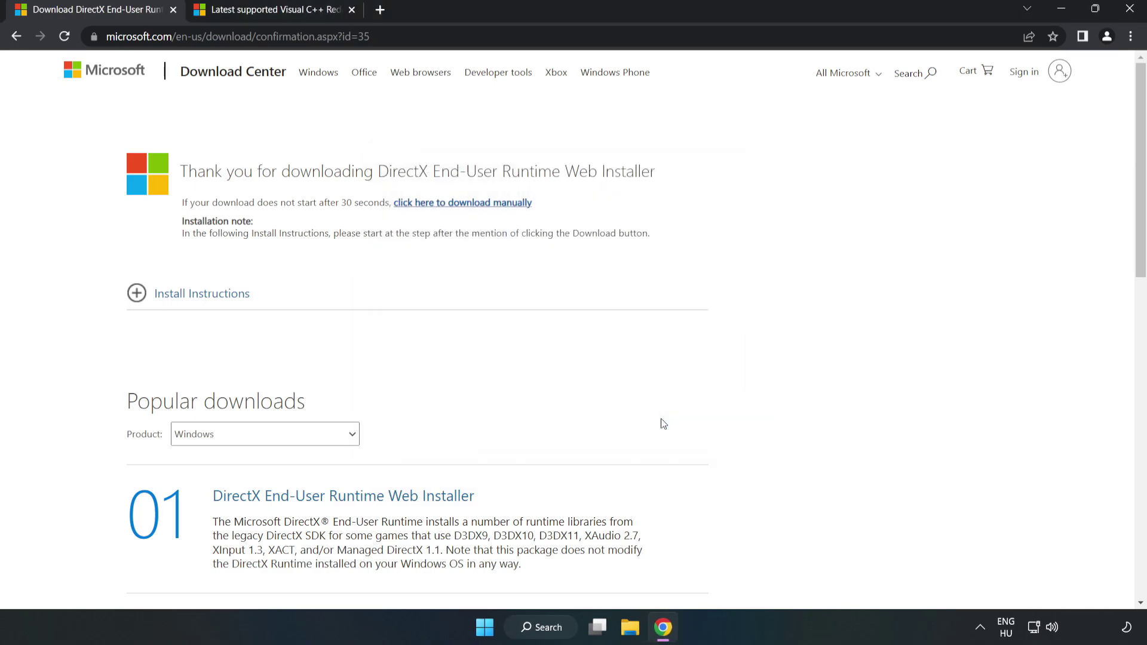
- Close the DirectX tab and download the ARM64, x86 and x64 vc_redist installers, allowing multiple downloads
click(172, 10)
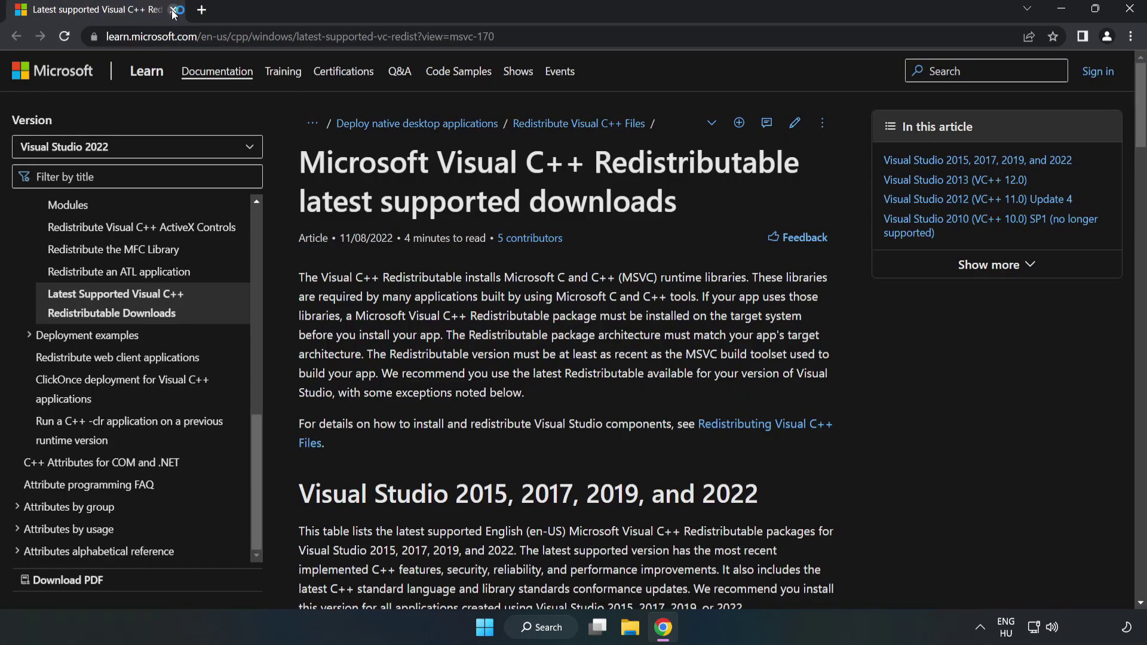
click(262, 36)
key(End)
click(592, 194)
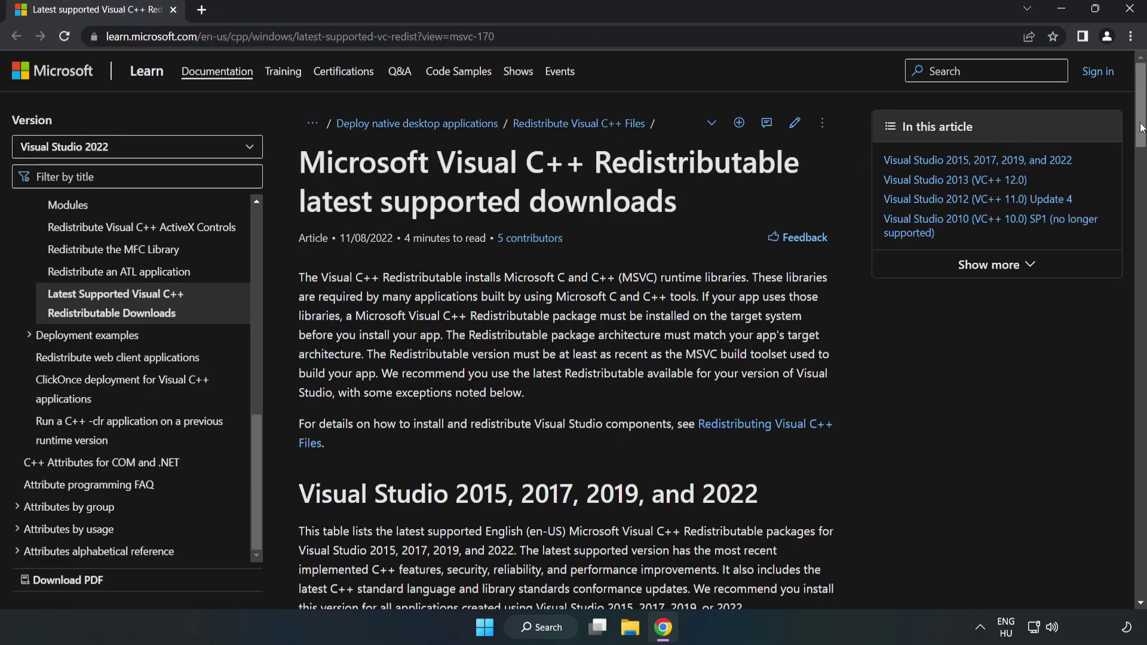
drag(1142, 130, 1141, 190)
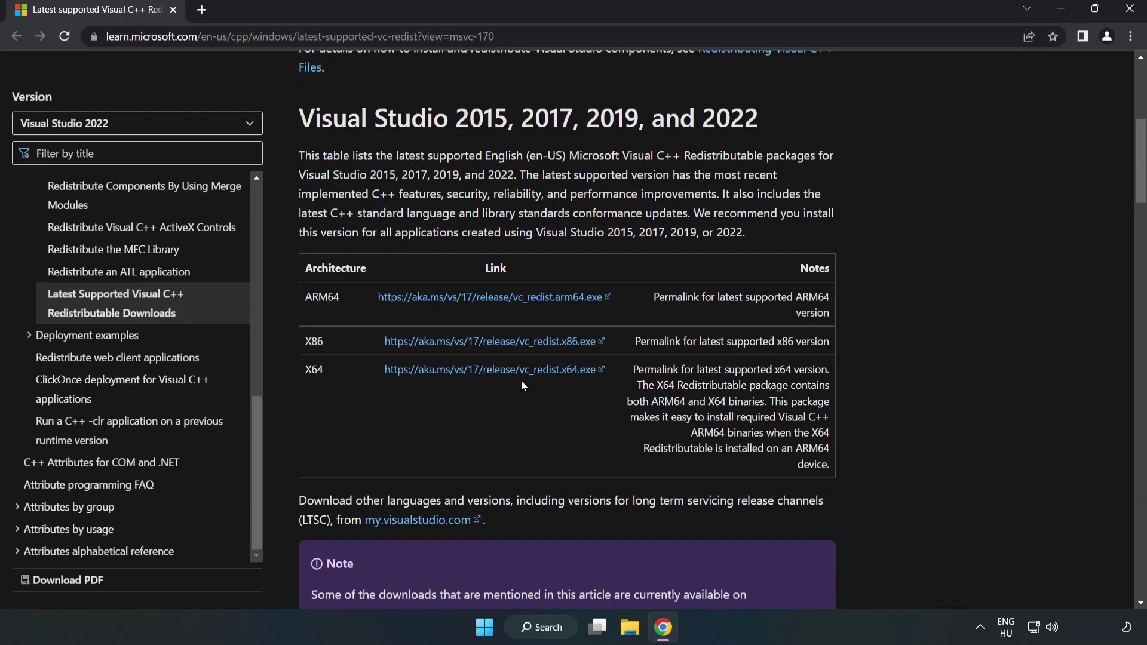
click(504, 346)
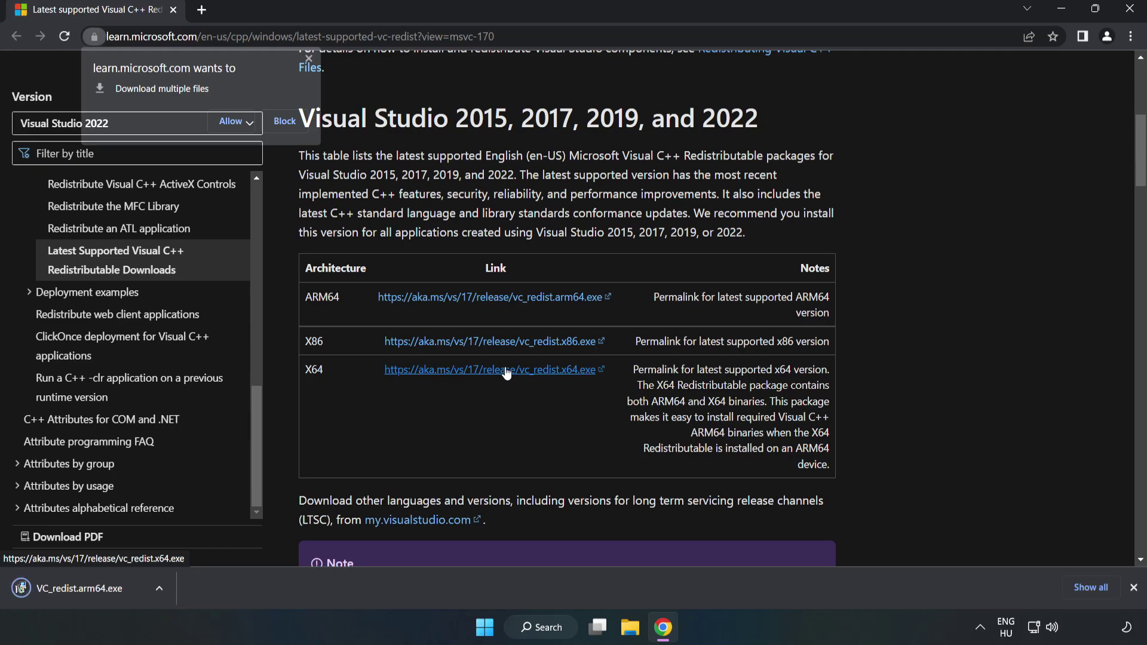
click(232, 121)
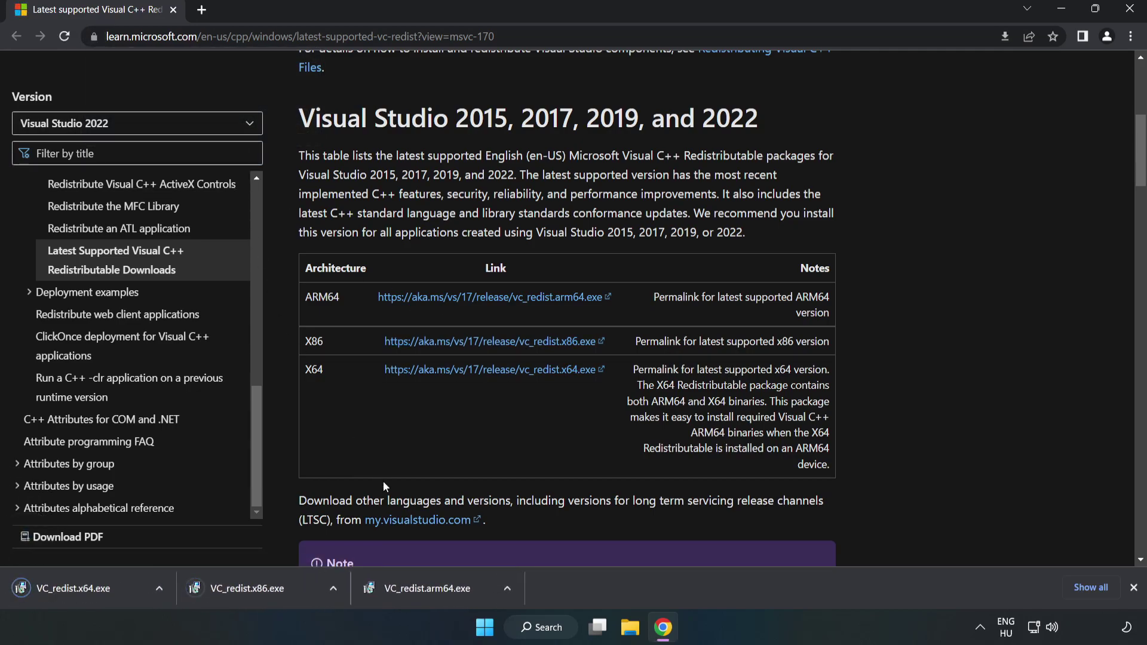
- Attempt the ARM64 Visual C++ package, which fails, then install the x86 14.34.31931 redistributable
click(439, 592)
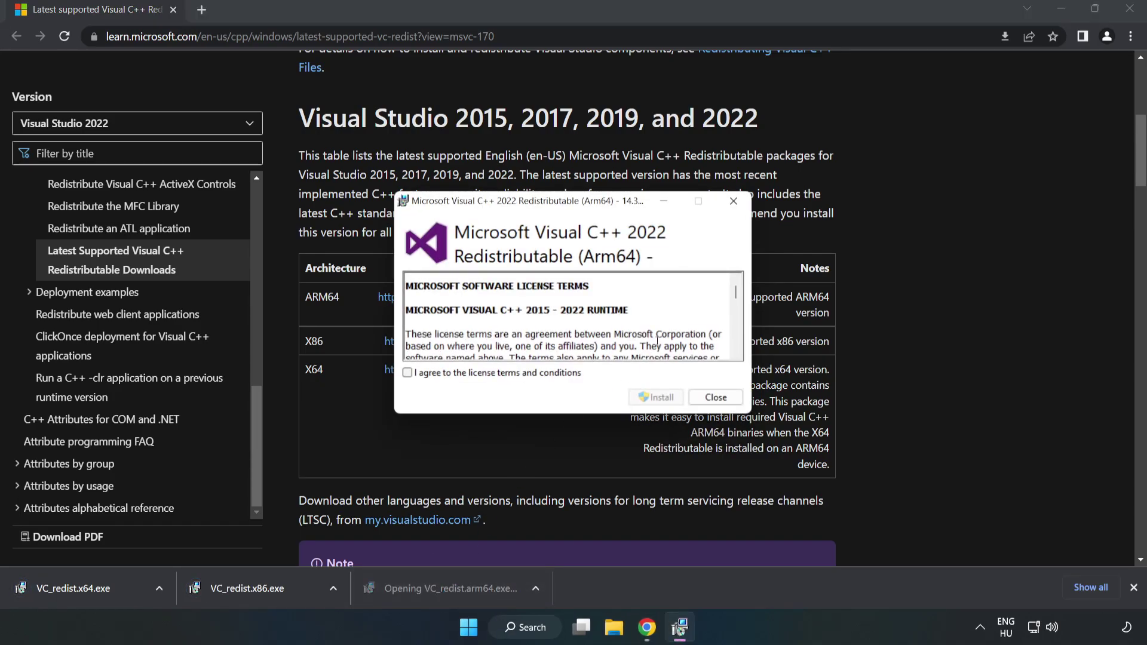
drag(735, 294, 735, 358)
click(506, 374)
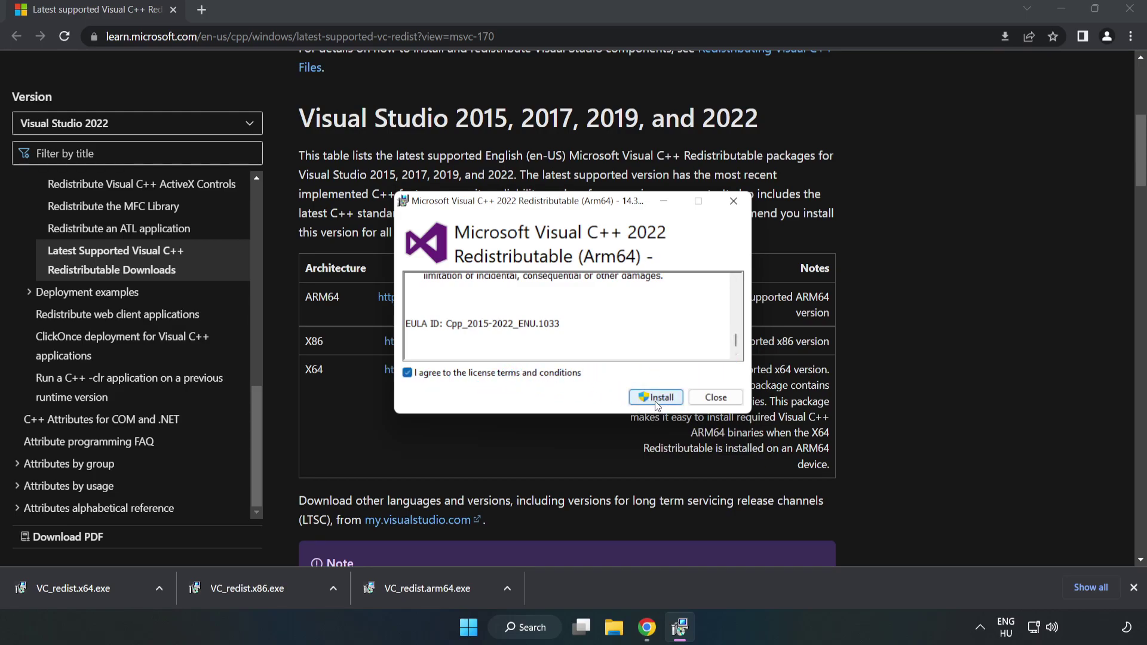
click(657, 400)
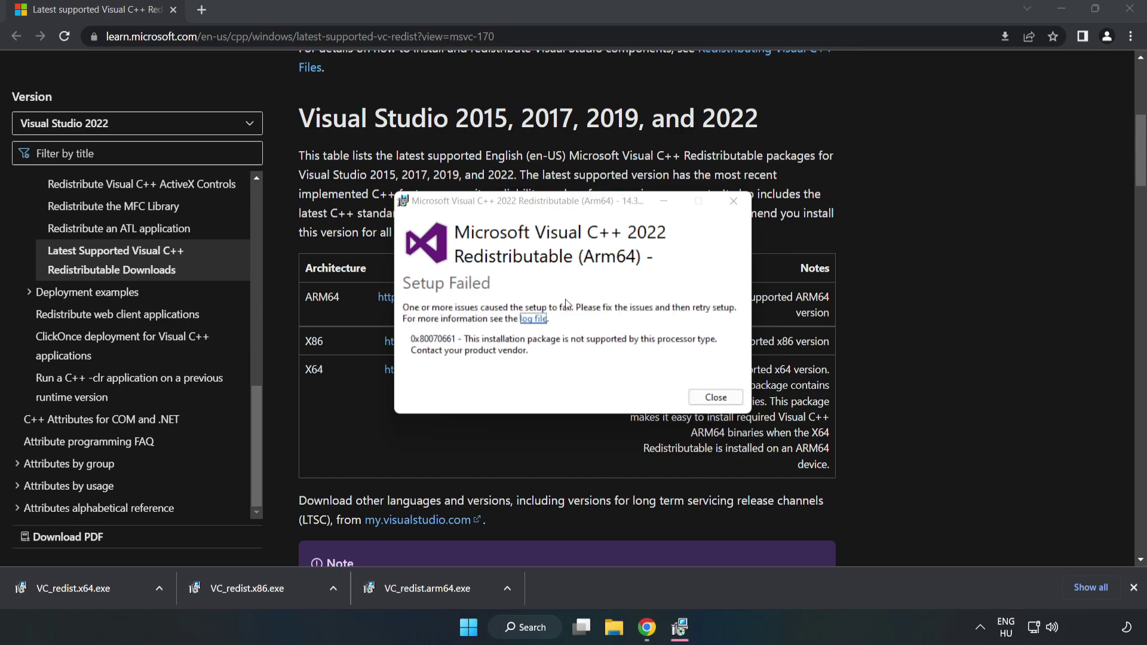
click(716, 397)
click(276, 589)
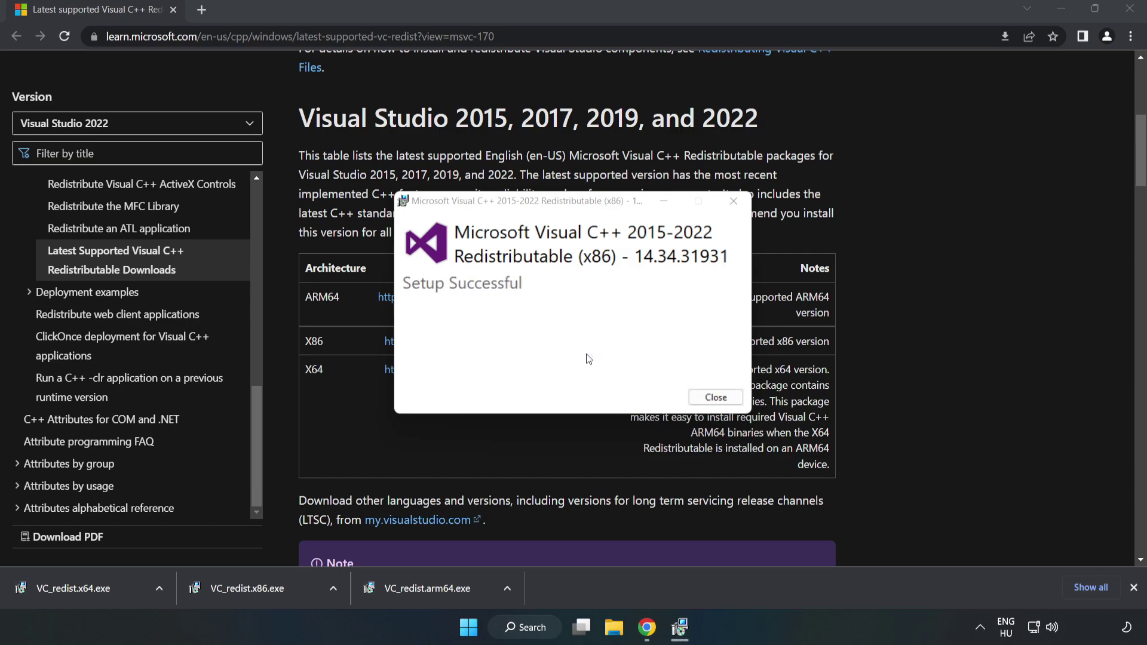
click(715, 397)
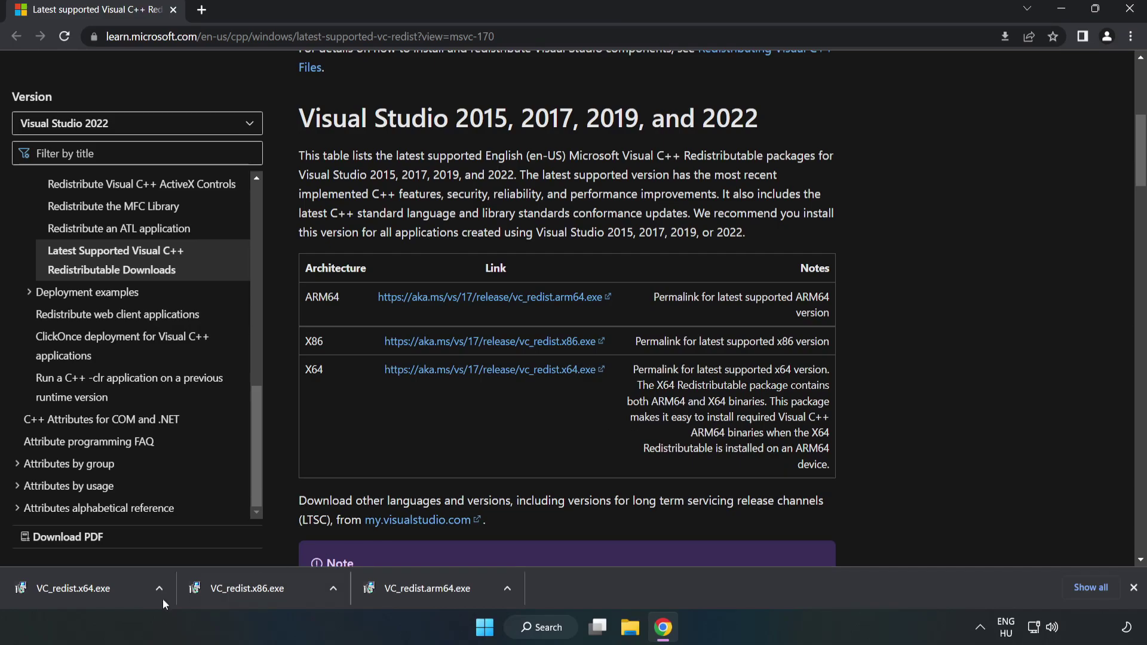
- Install the x64 Visual C++ 2015-2022 Redistributable 14.34.31931 and close its setup without restarting
click(62, 586)
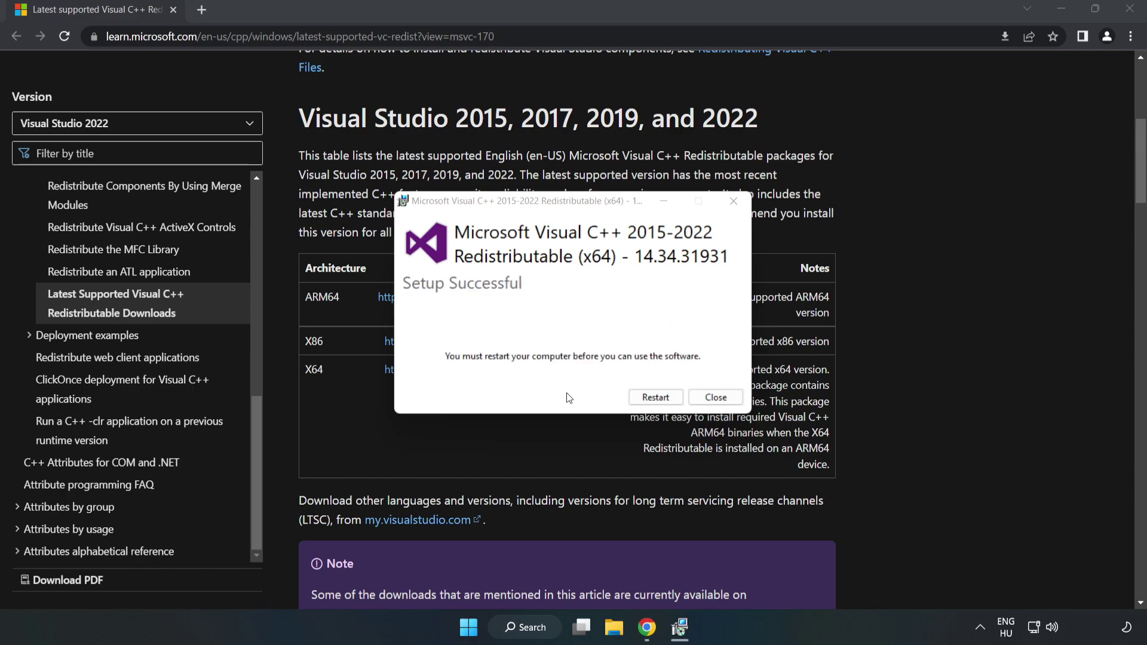
click(716, 398)
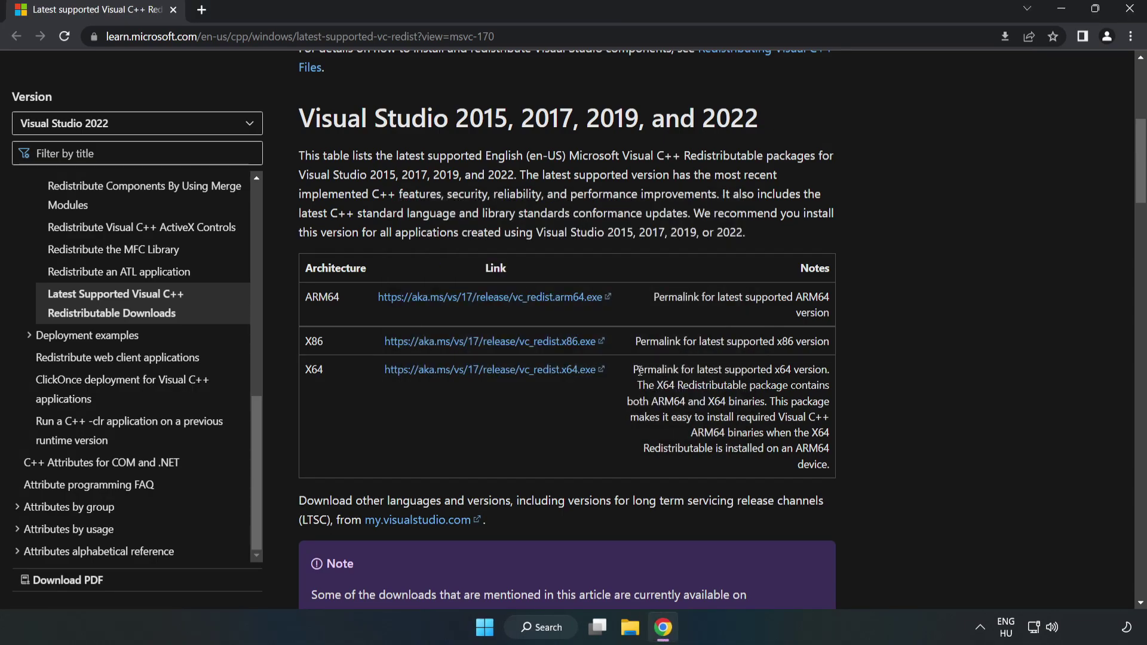
- Close Chrome and bring up the Start menu power options: Sleep, Shut down and Restart
click(1132, 10)
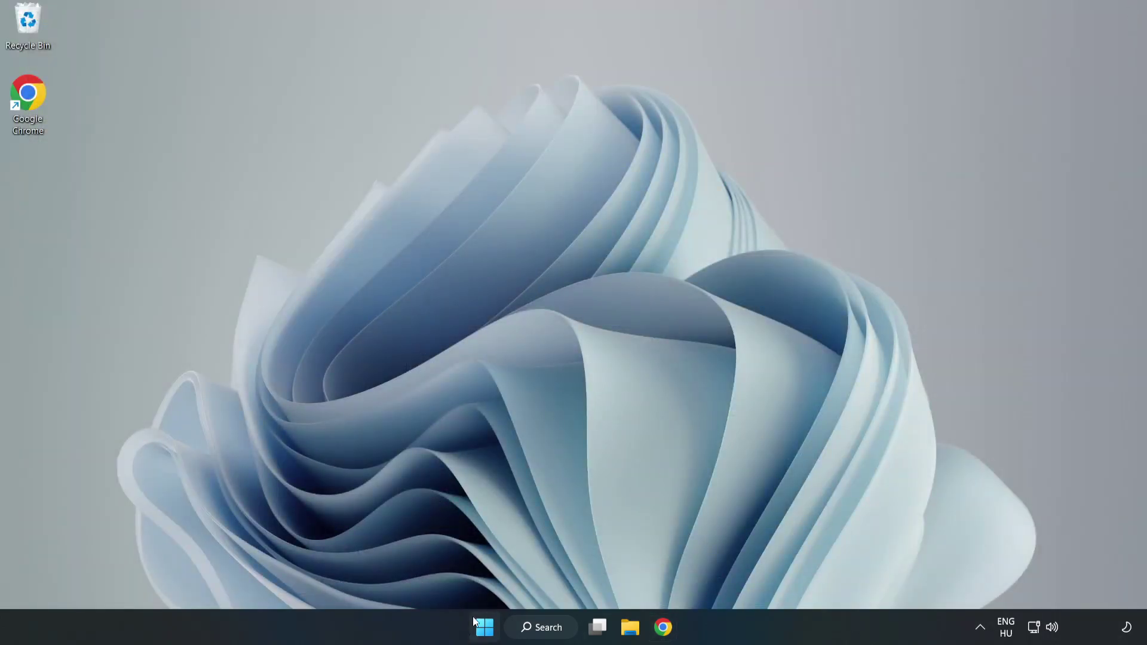
click(484, 628)
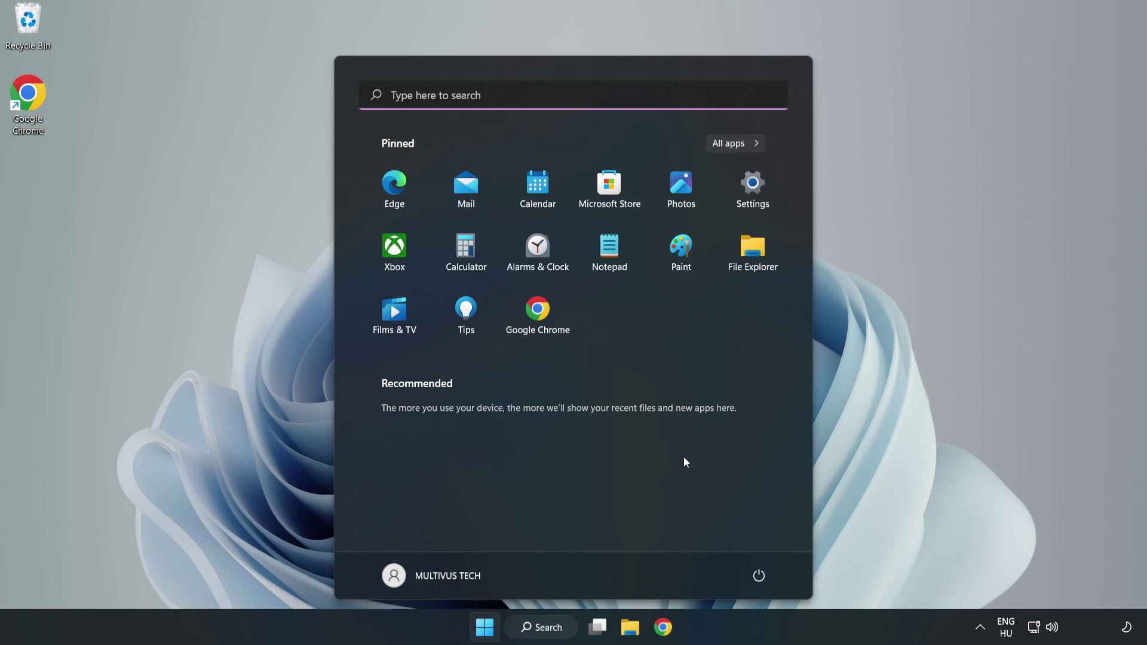
click(756, 579)
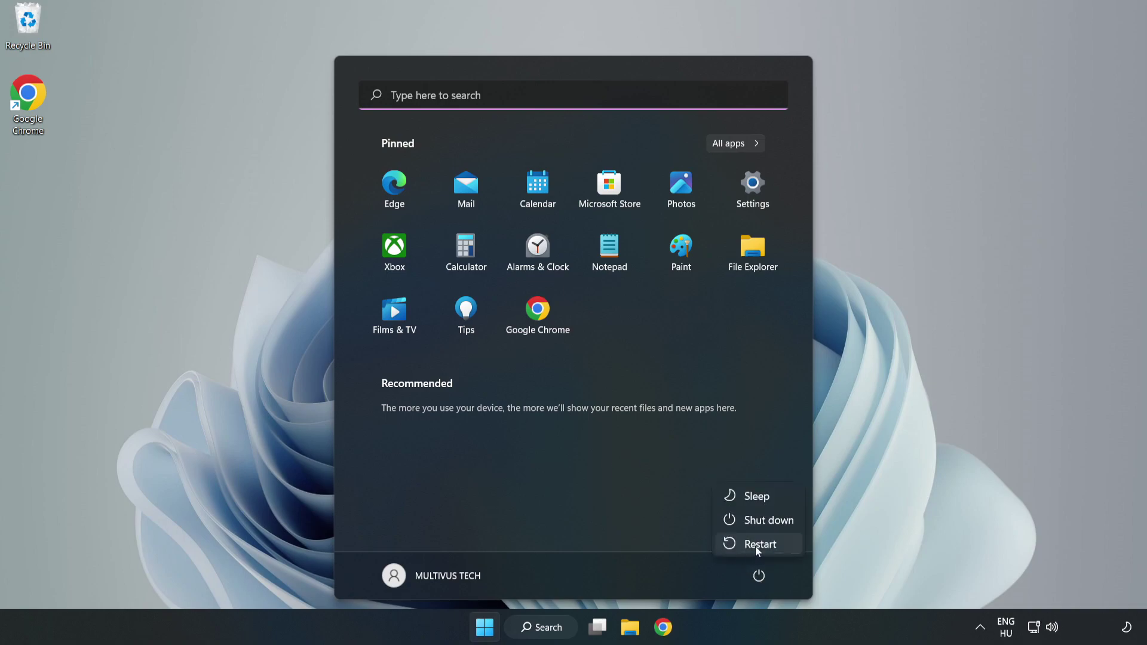